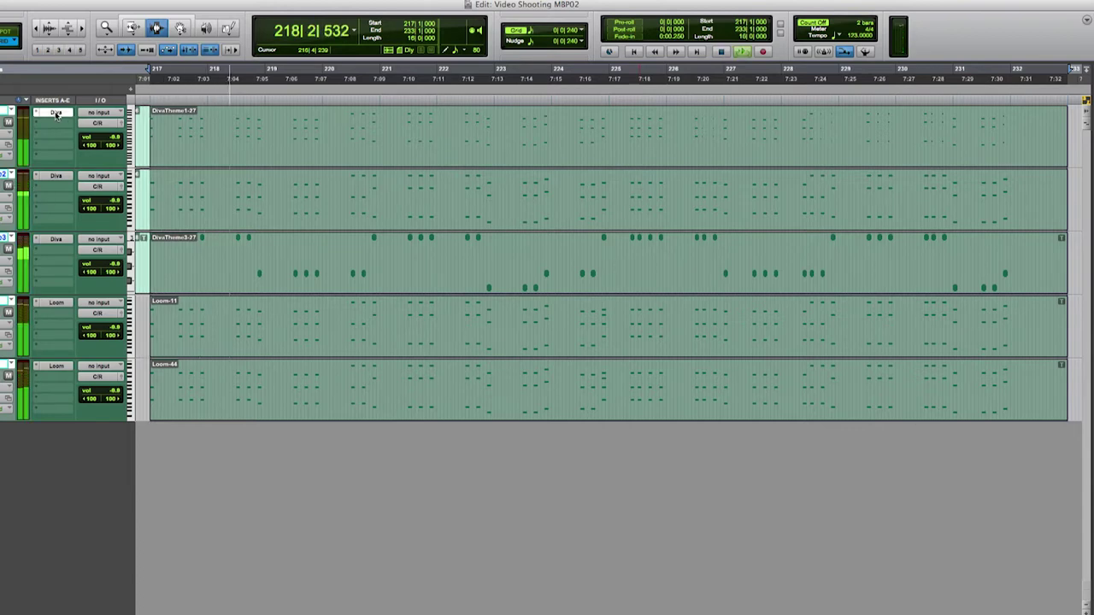
- Open Diva on the first three tracks and Loom on the last two, then stop playback
left_click(56, 114)
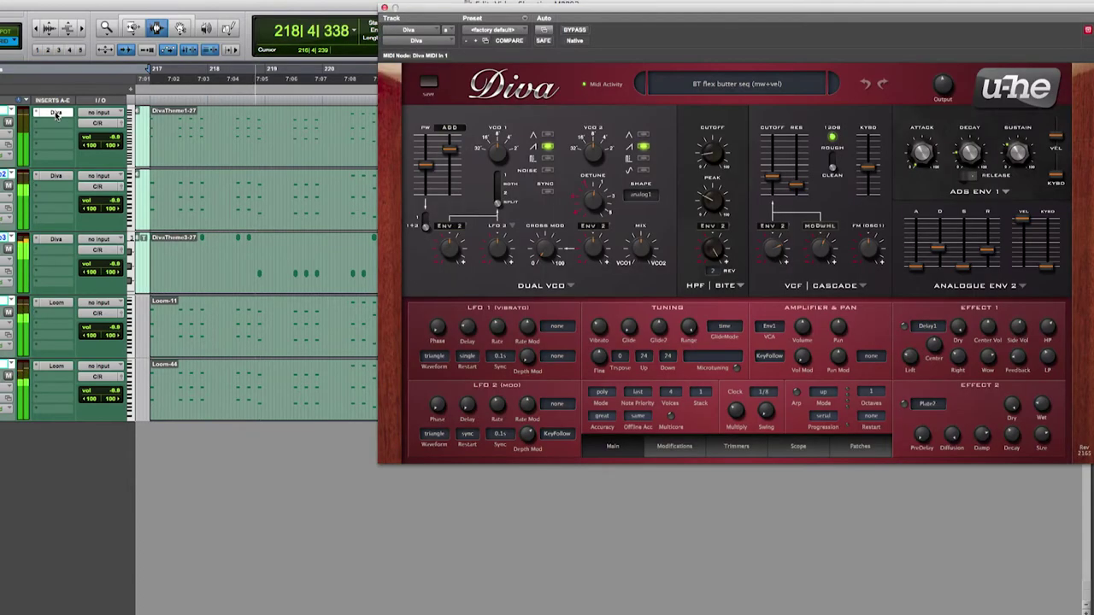
left_click(57, 177)
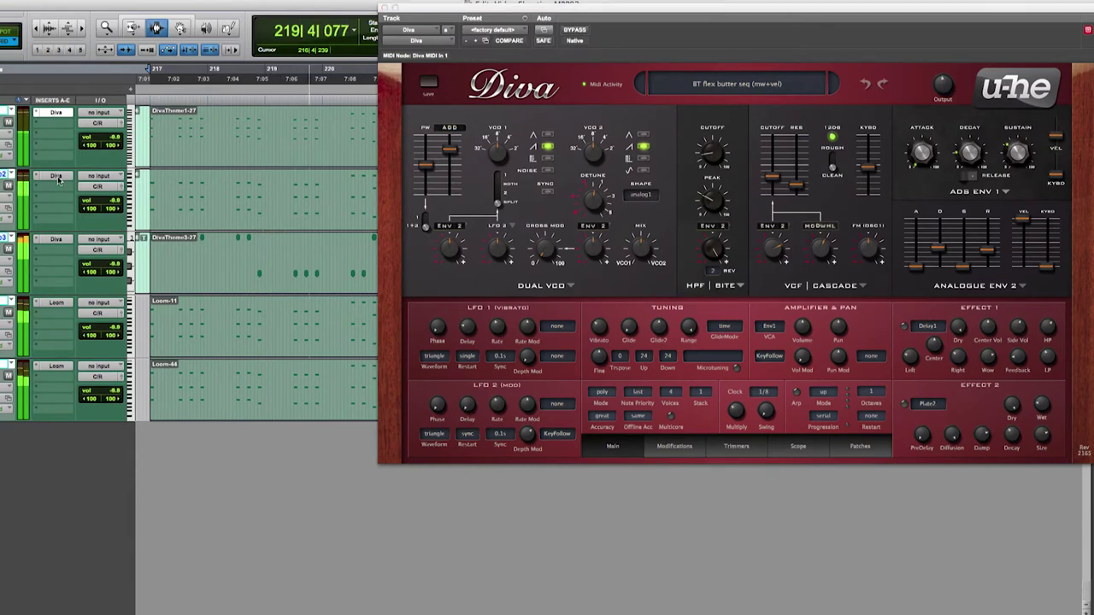
left_click(56, 241)
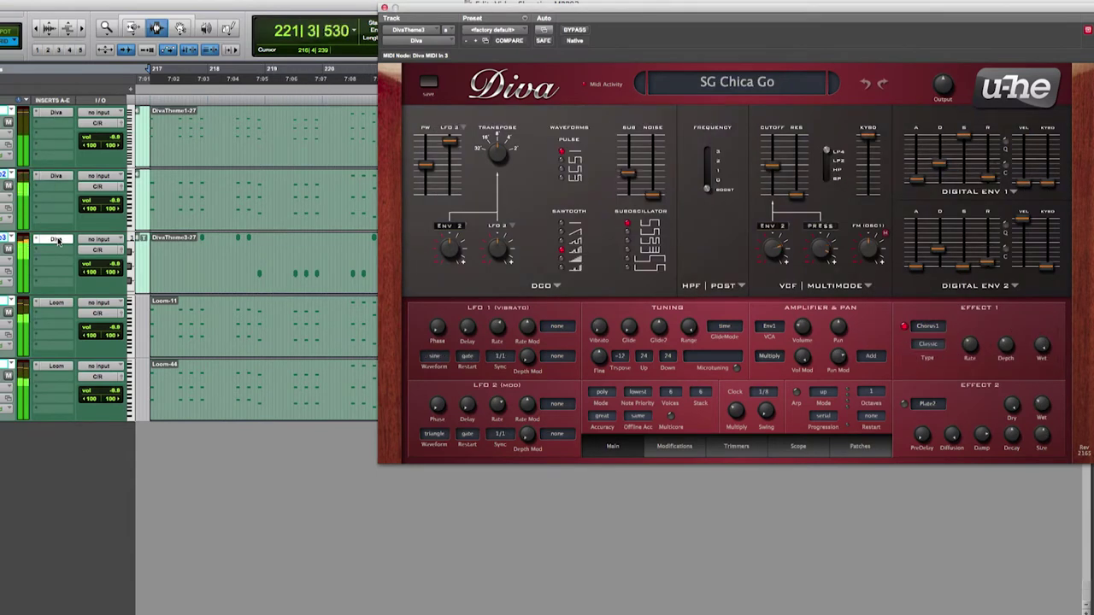
left_click(58, 309)
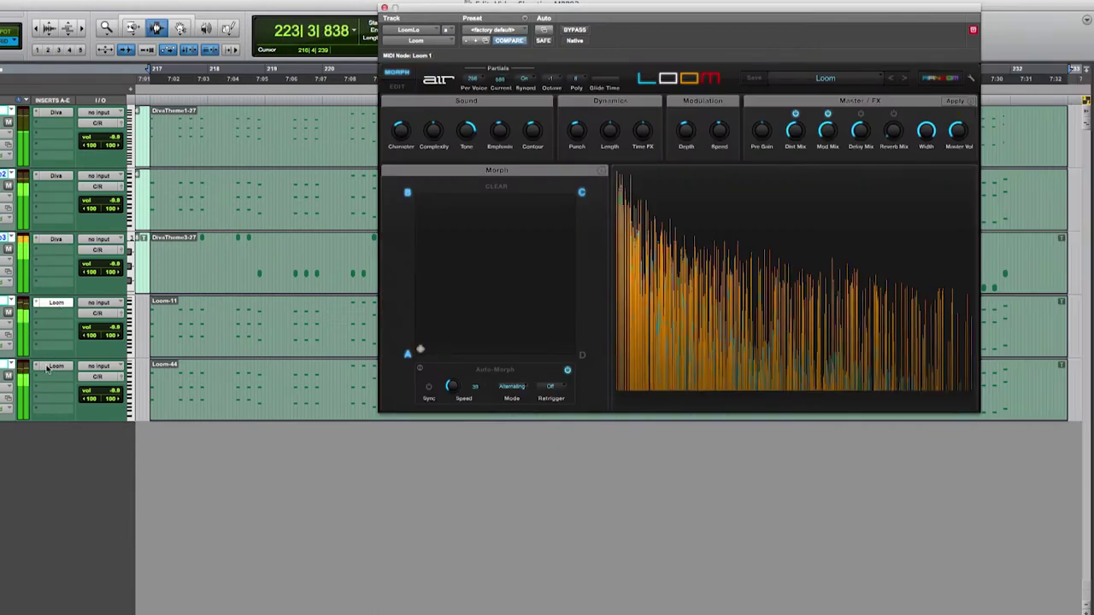
left_click(49, 367)
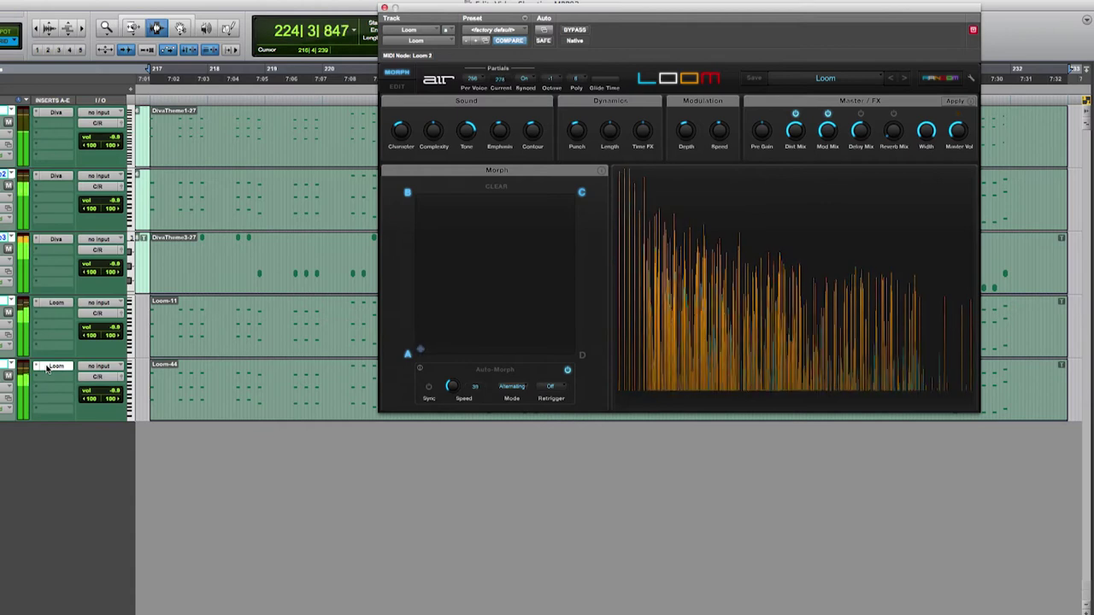
key("space")
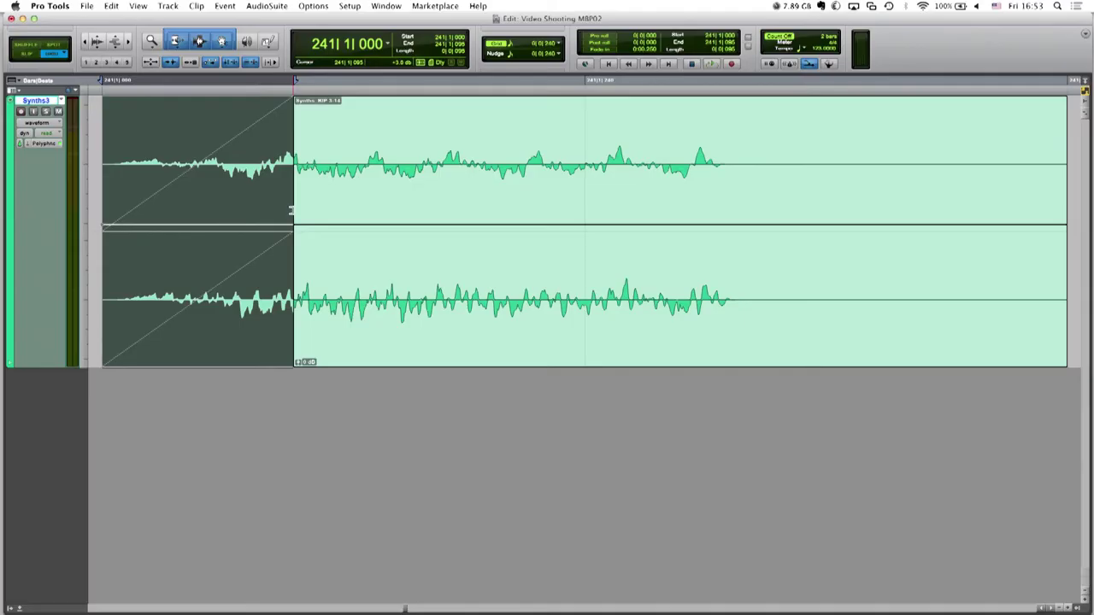
- Lengthen the Synths3 clip's fade-in and drag its clip gain line higher
left_click(359, 213)
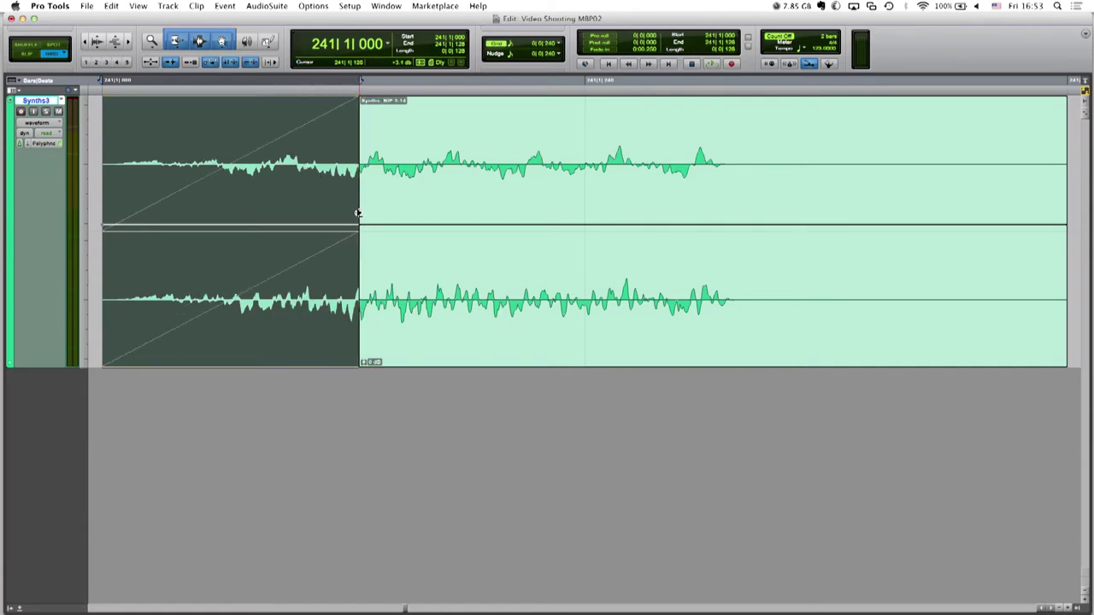
left_click(453, 150)
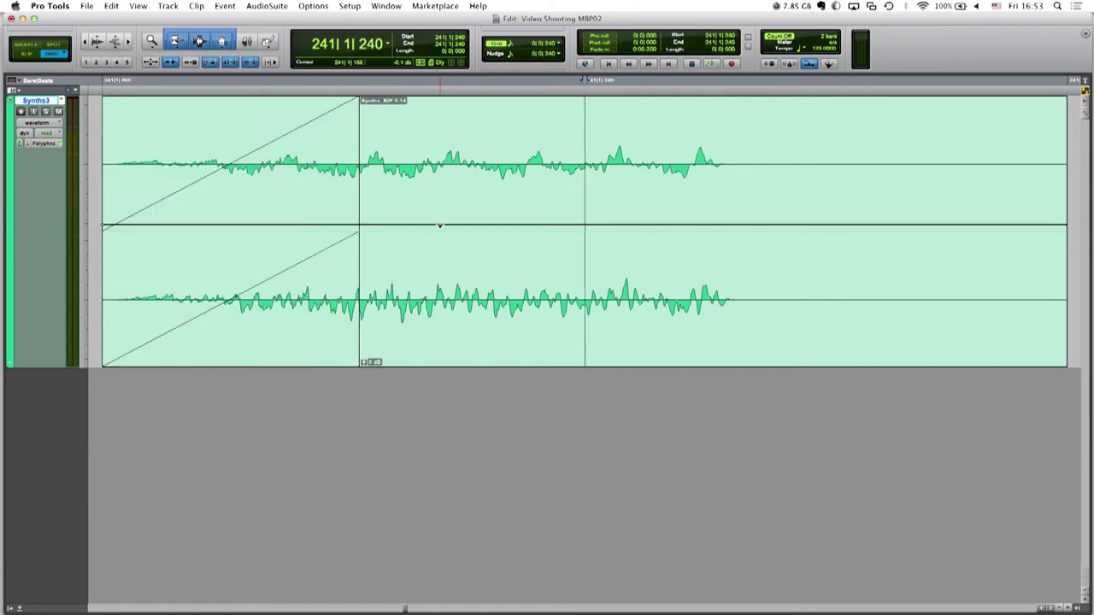
left_click_drag(440, 226, 443, 205)
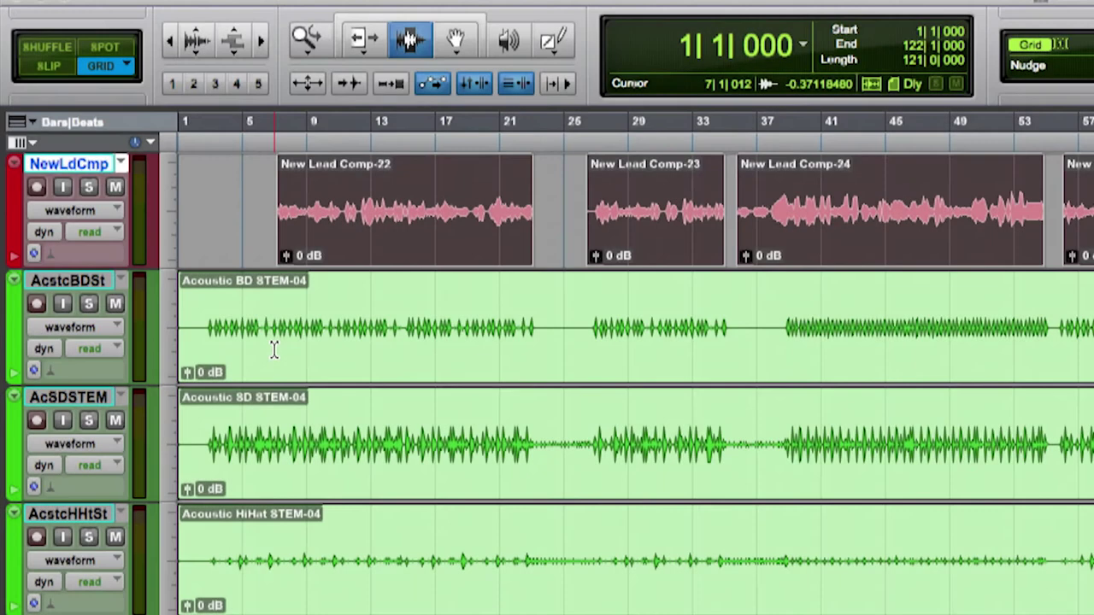
- Set Elastic Audio to Polyphonic on every track and zoom in at the edit point
left_click(47, 258)
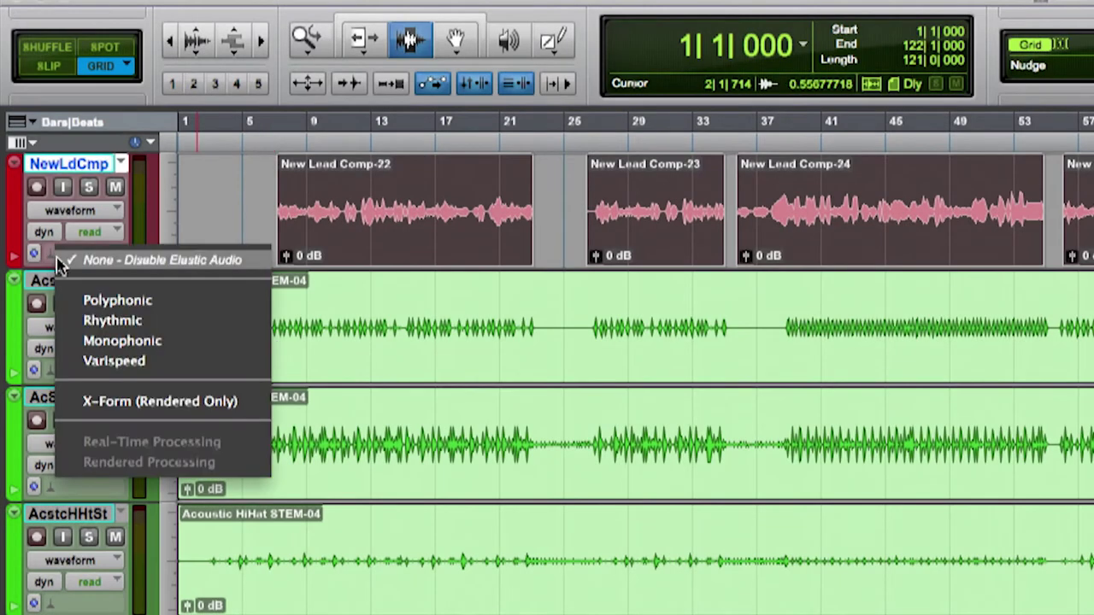
left_click(111, 303, "alt")
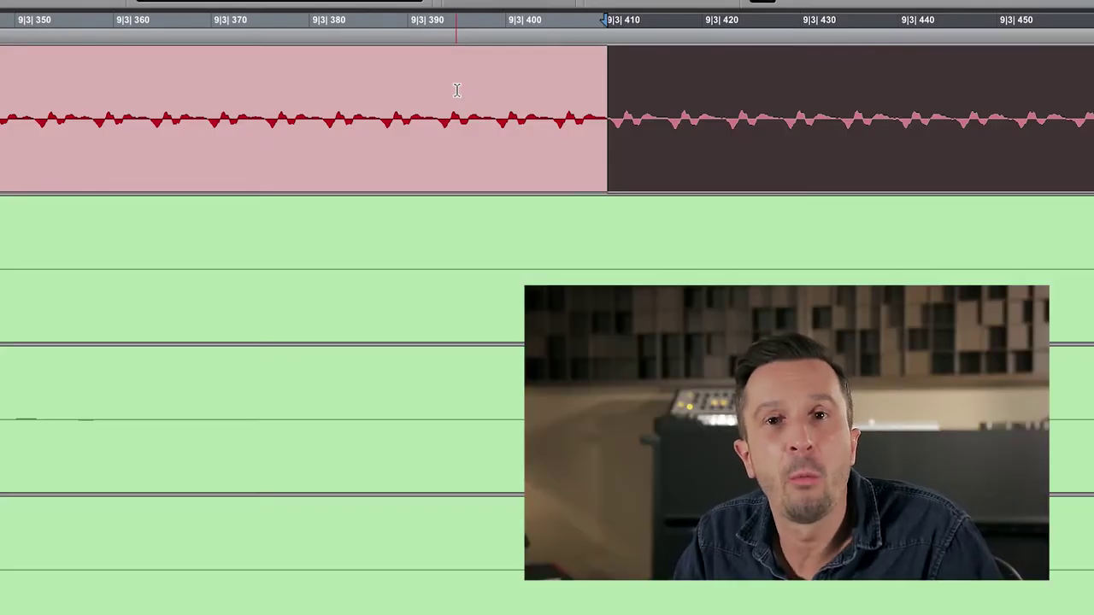
key("ctrl+bracketright")
key("ctrl+bracketright")
key("ctrl+bracketright")
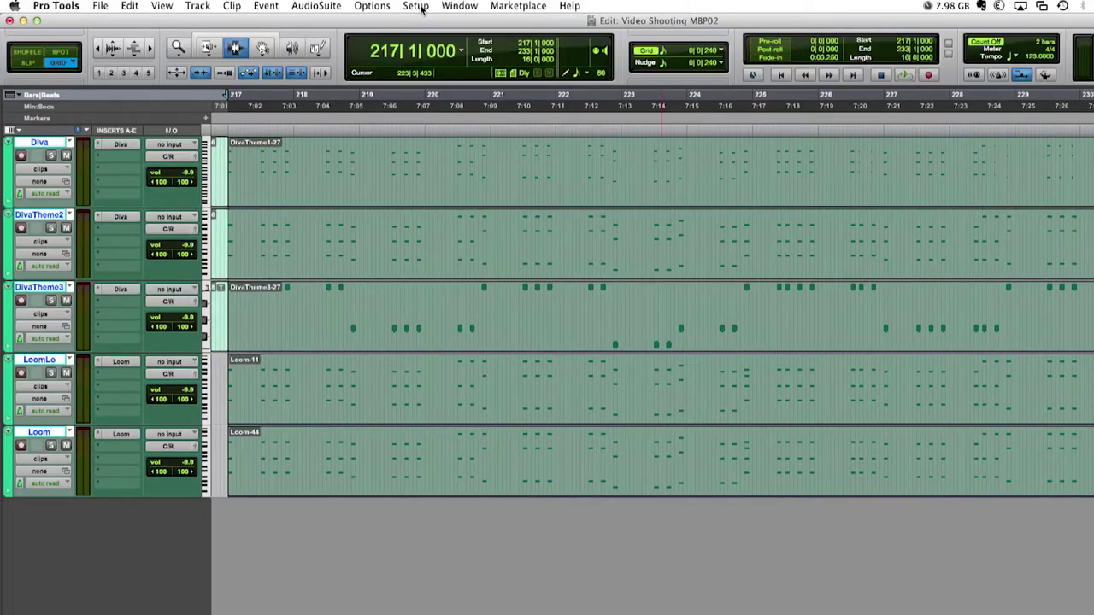
- Review the bus list in Setup > I/O and close it with OK
left_click(421, 8)
left_click(424, 83)
scroll(514, 208, "down", 5)
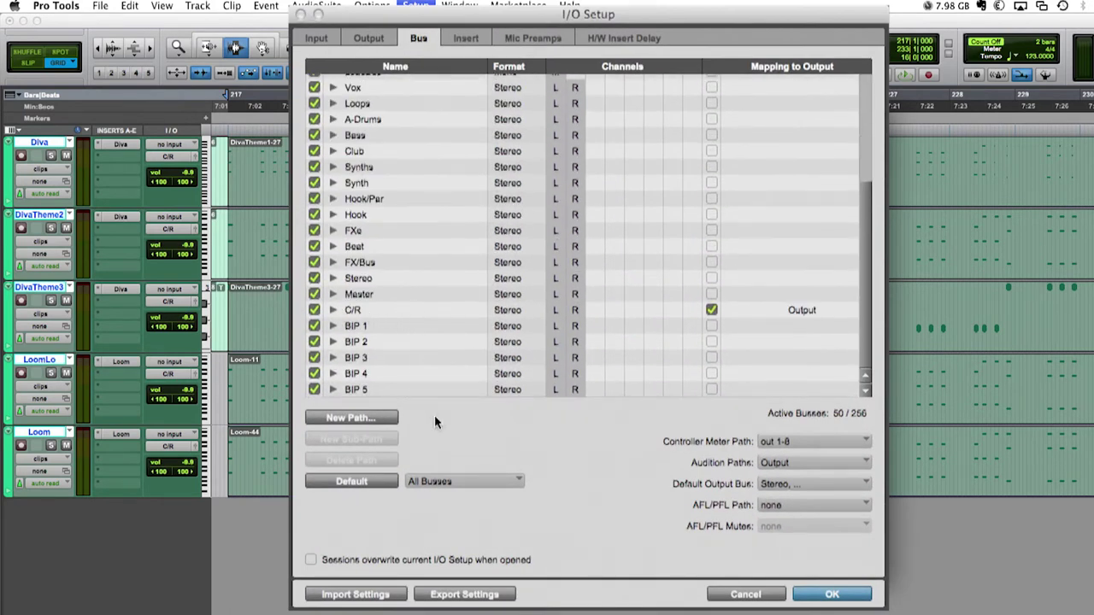
left_click(834, 595)
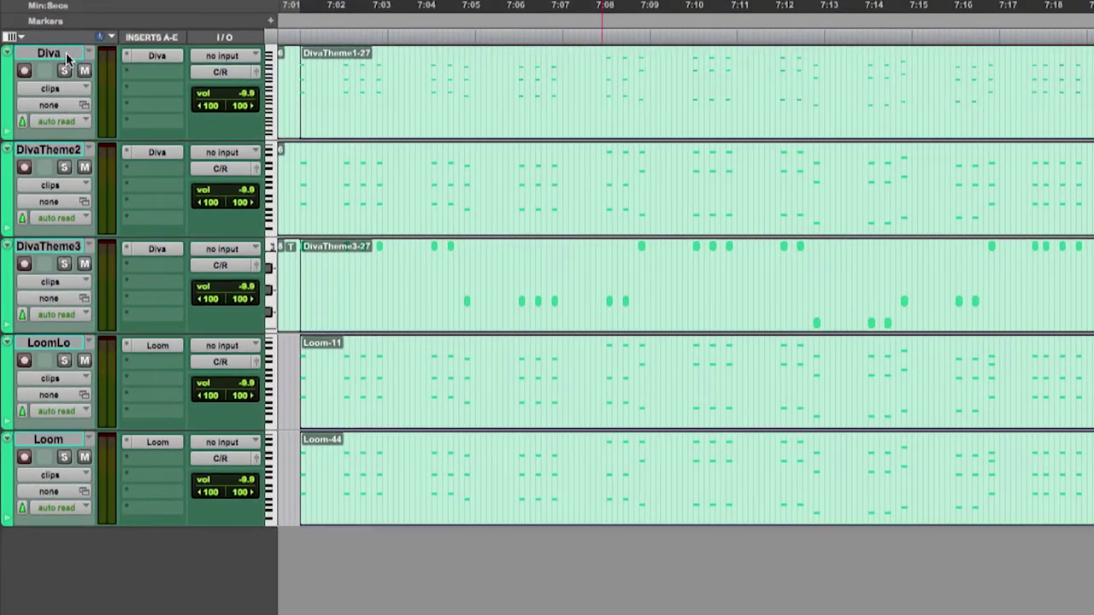
- Route the five synth tracks' outputs to consecutive busses BIP 1 through BIP 5
left_click(43, 142)
left_click(51, 438, "shift")
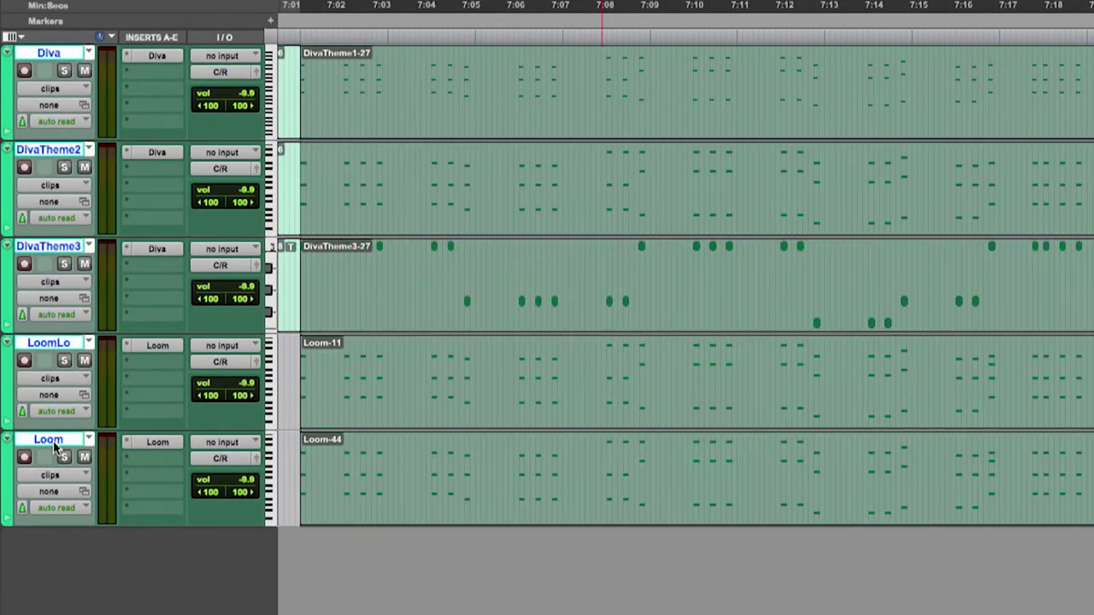
left_click(227, 78)
mouse_move(270, 88)
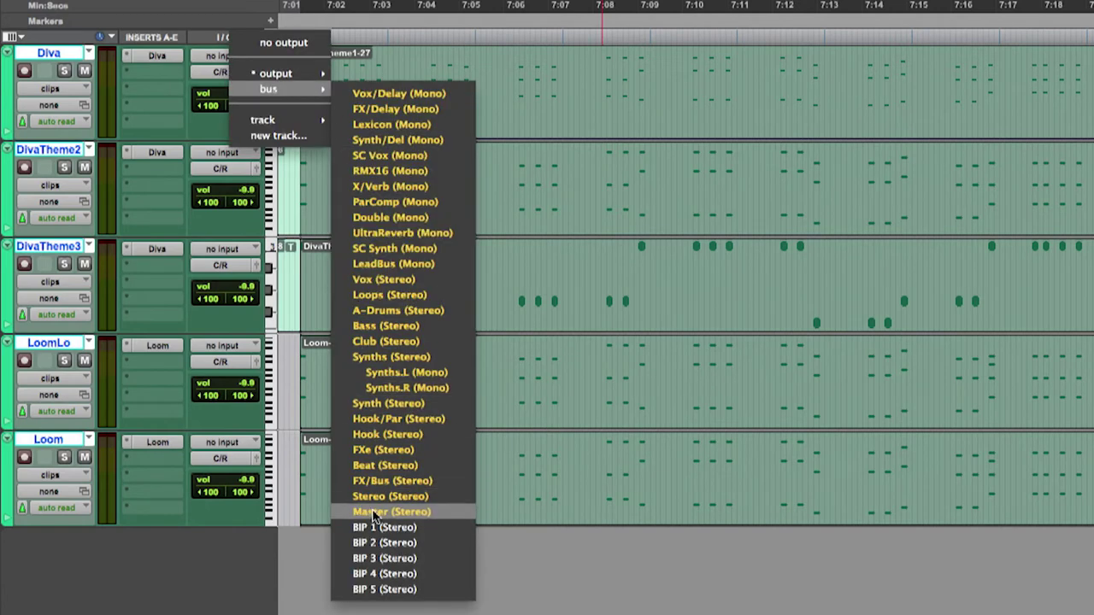
left_click(377, 528)
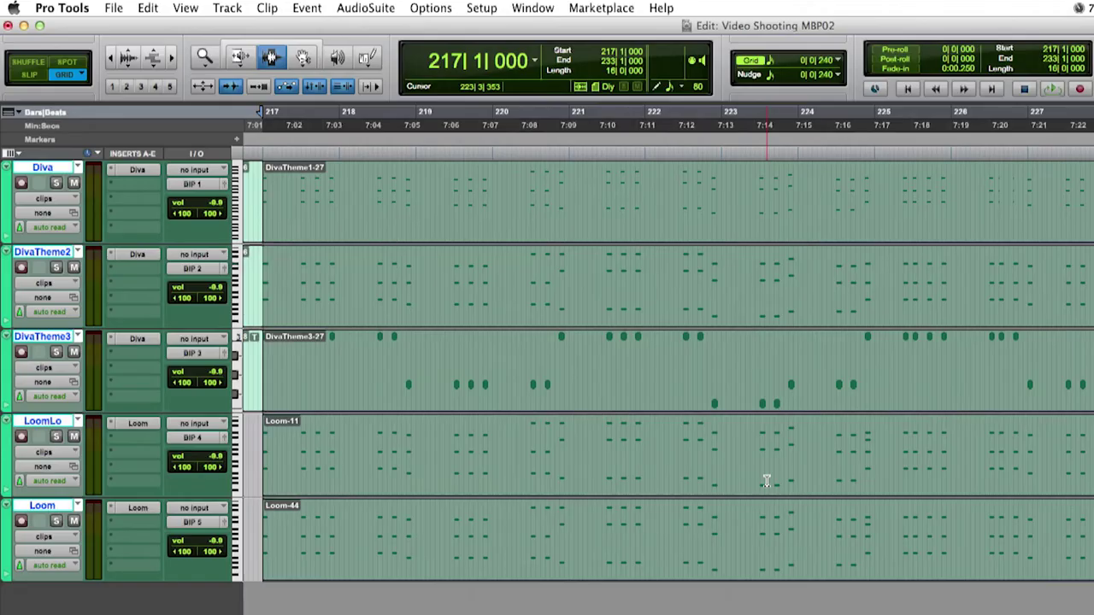
- Offline-bounce busses BIP 1–5 to disk together as Synths_1 files
left_click(121, 11)
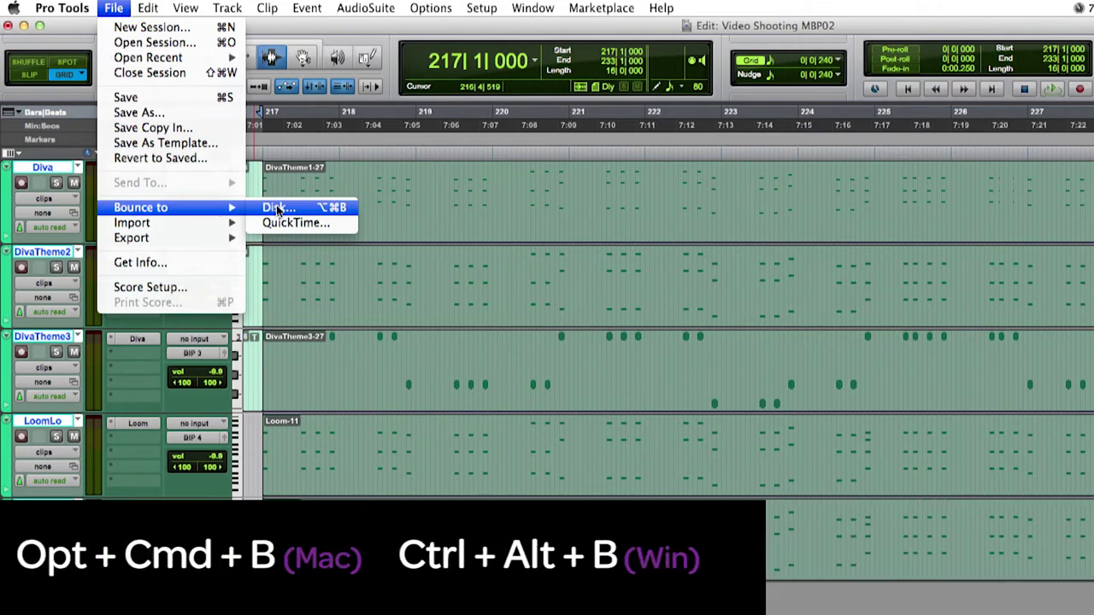
left_click(278, 210)
left_click(411, 62)
mouse_move(465, 42)
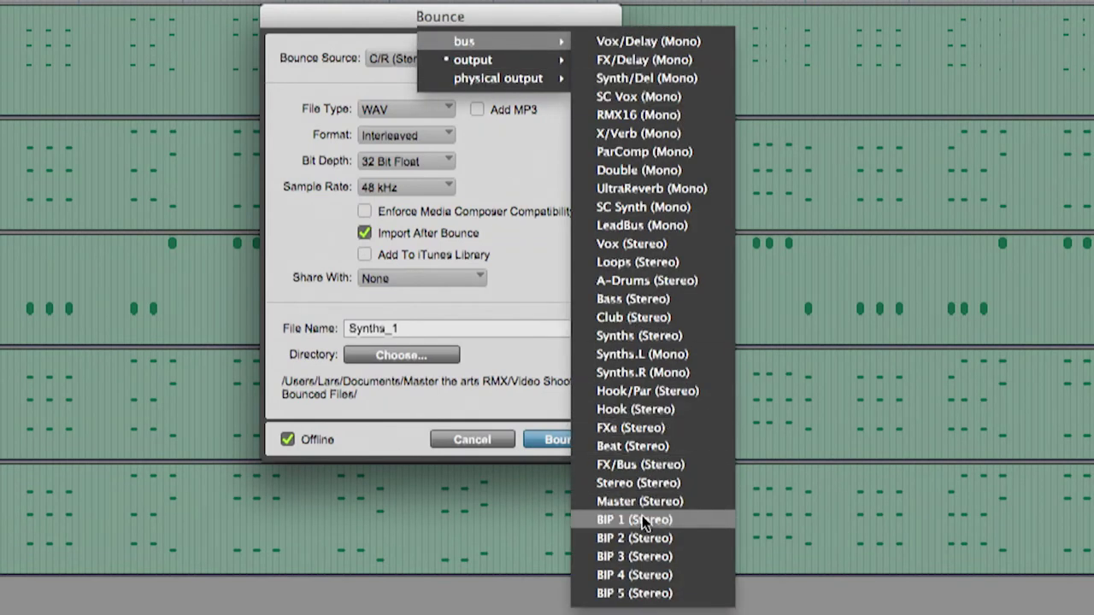
left_click(642, 519)
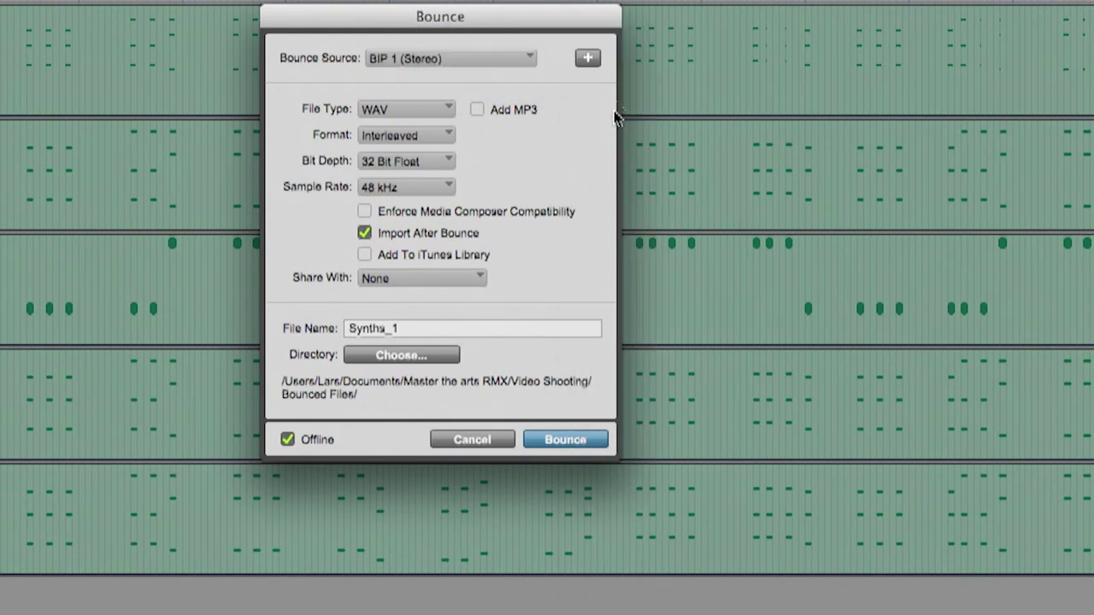
left_click(588, 60)
left_click(588, 60)
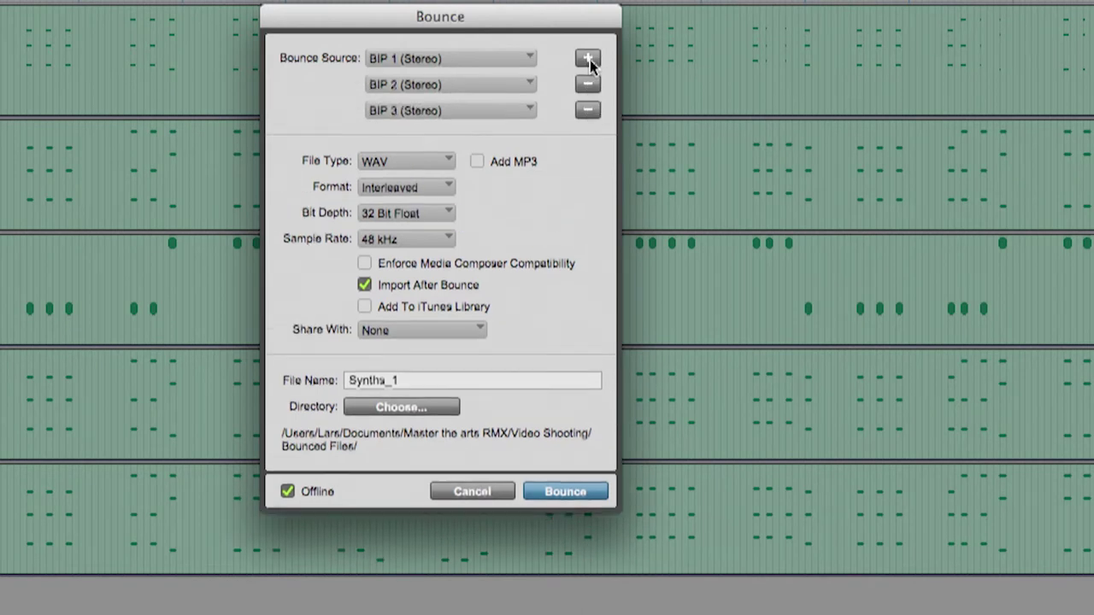
left_click(588, 60)
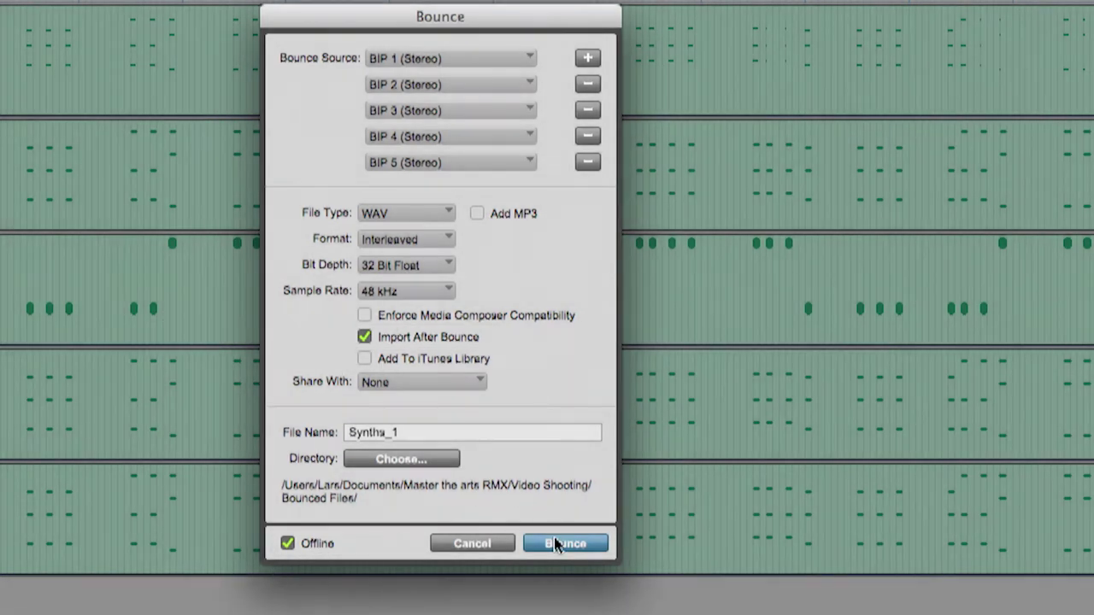
left_click(558, 546)
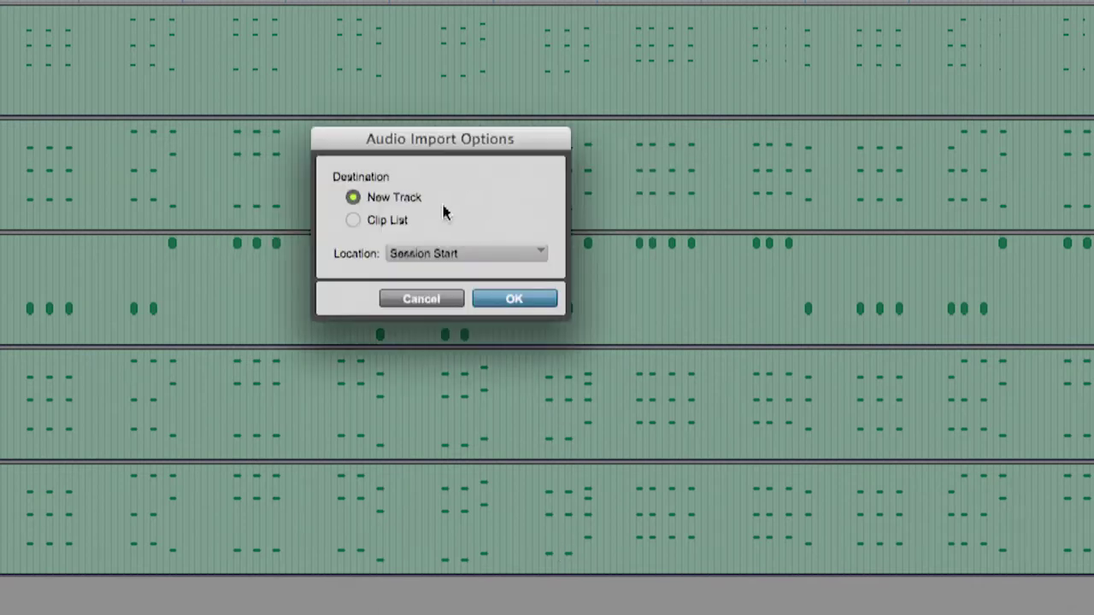
- Import the bounced files as new tracks with Location set to Selection
left_click(437, 254)
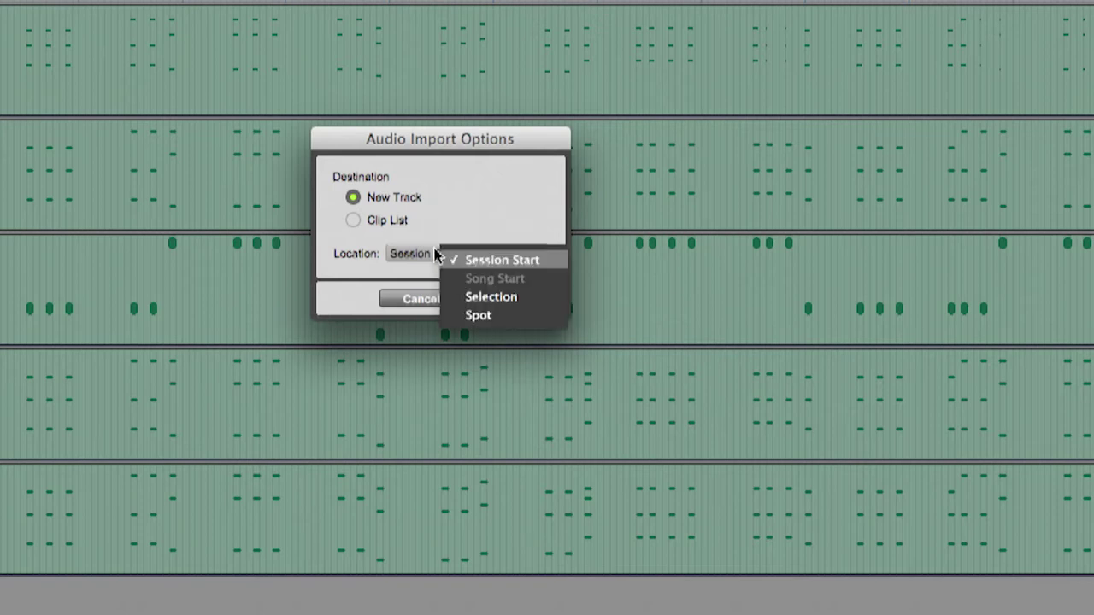
left_click(474, 297)
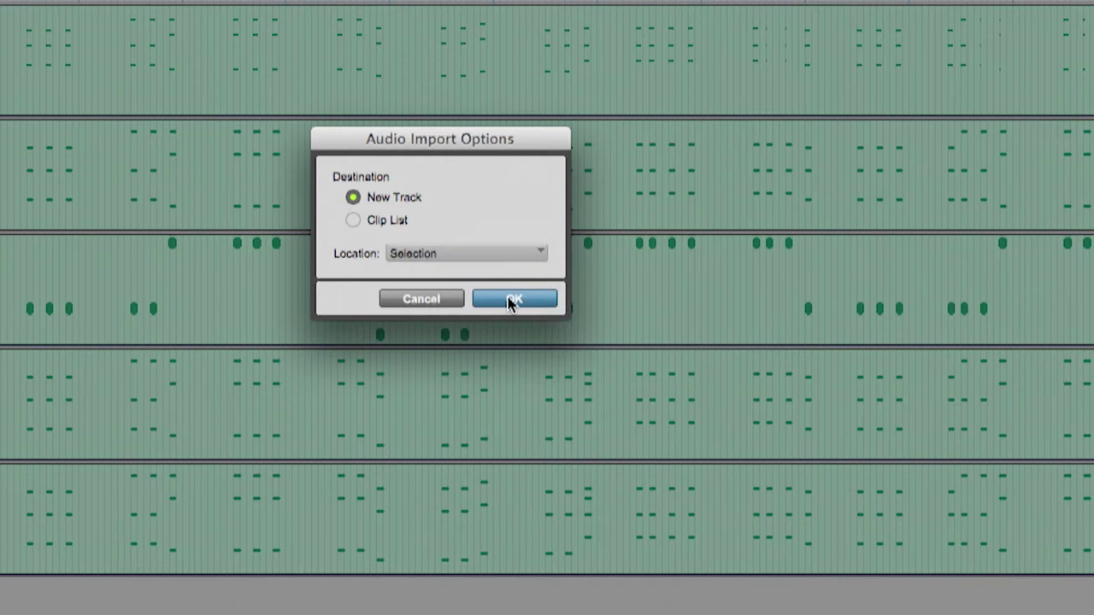
left_click(511, 301)
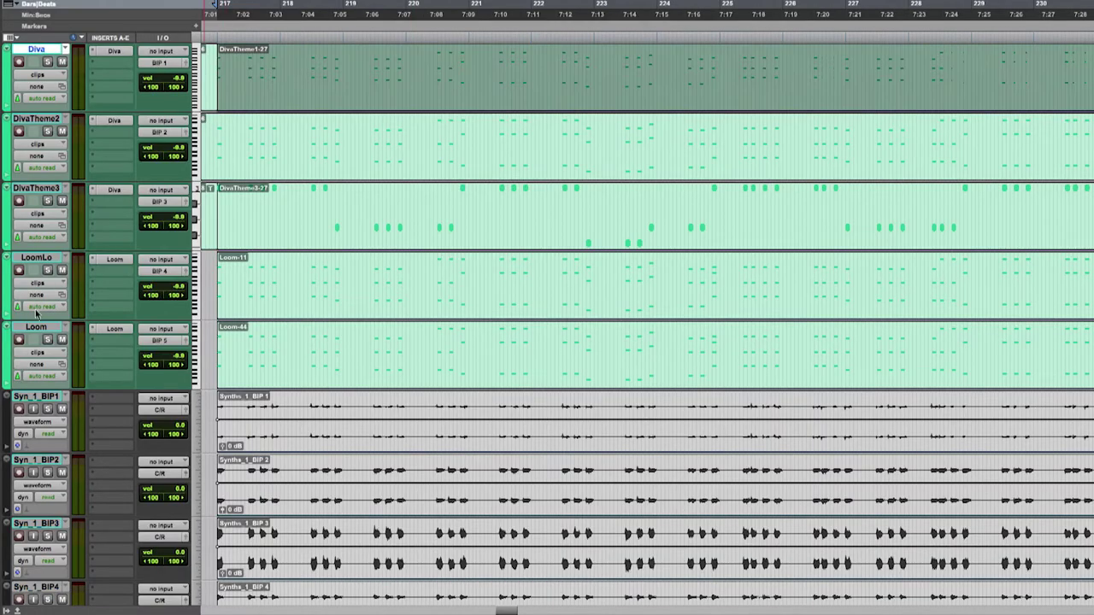
- Hide and make inactive the selected Diva and Loom MIDI tracks
right_click(35, 330)
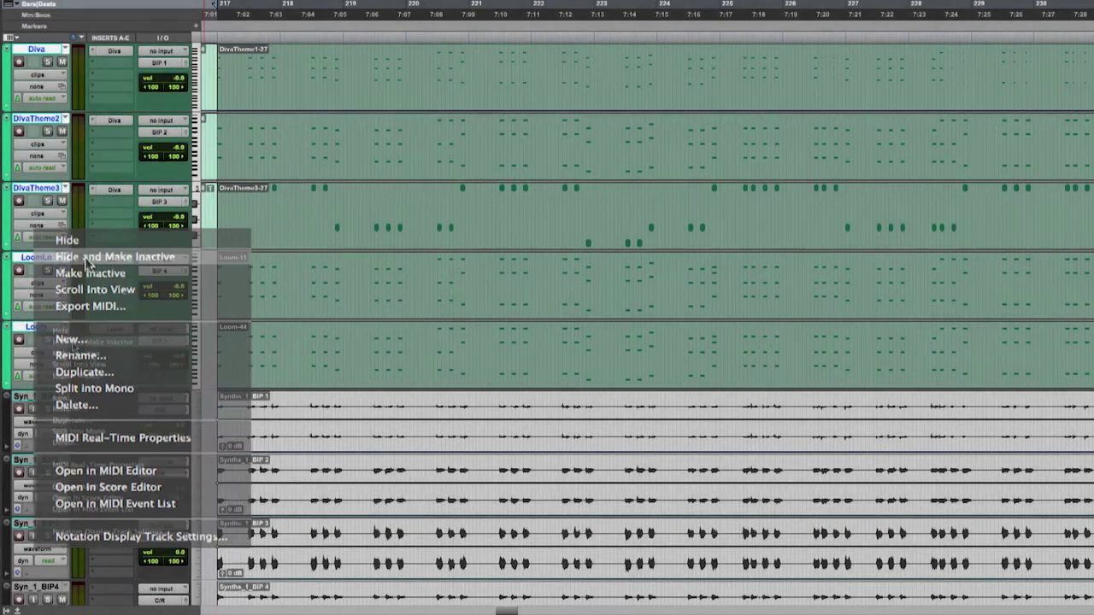
left_click(85, 258)
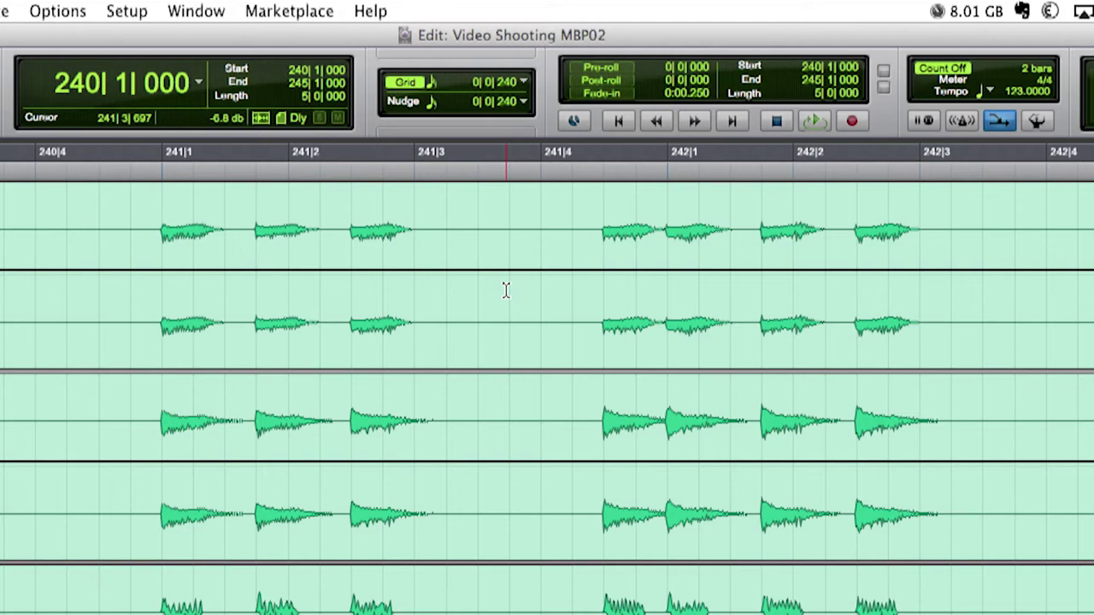
- Keep the grid resolution at 1/16 notes
left_click(523, 82)
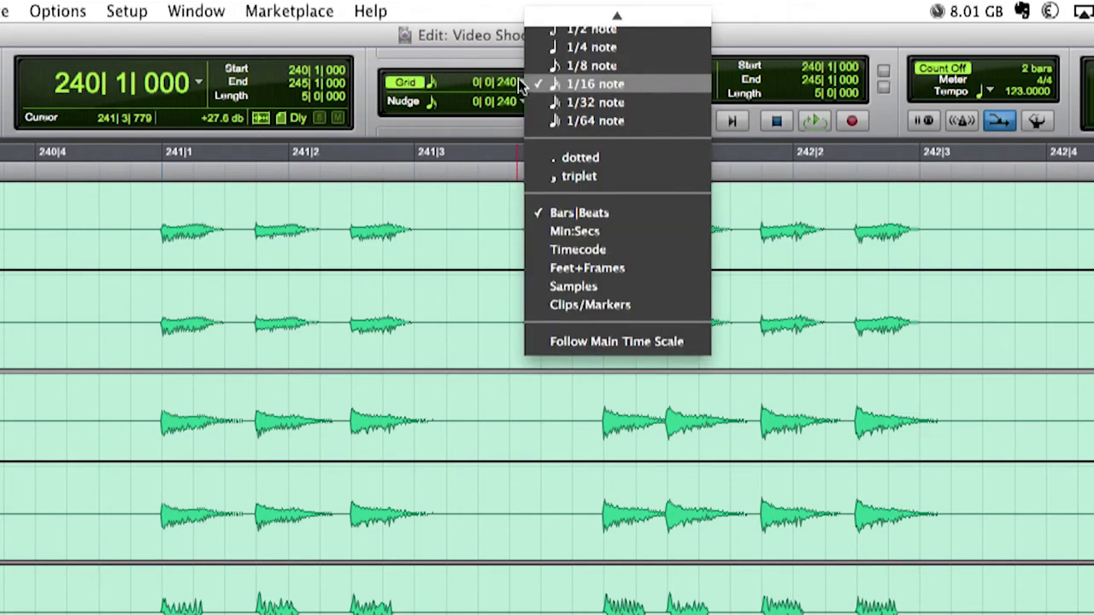
scroll(547, 86, "up", 1)
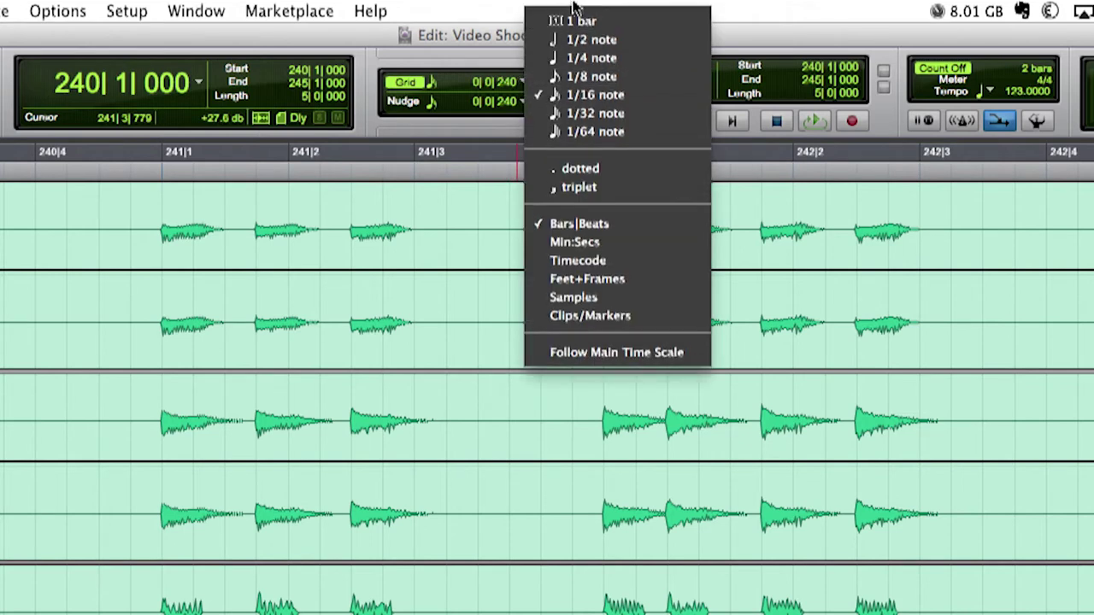
left_click(585, 97)
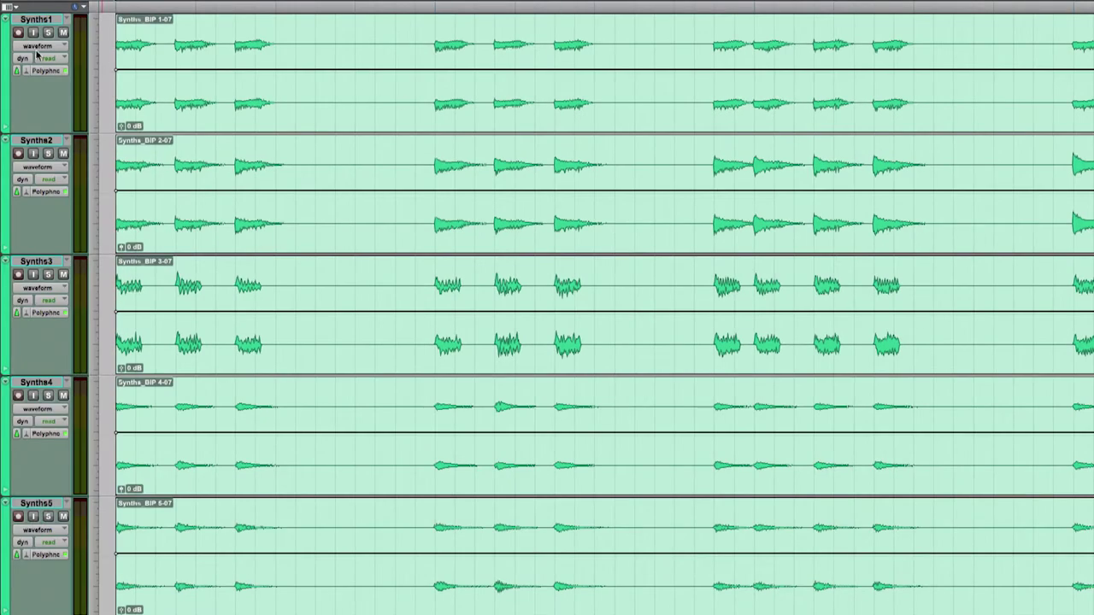
- Group Synths1–5 as an edit-only group named Group 1
left_click(32, 23)
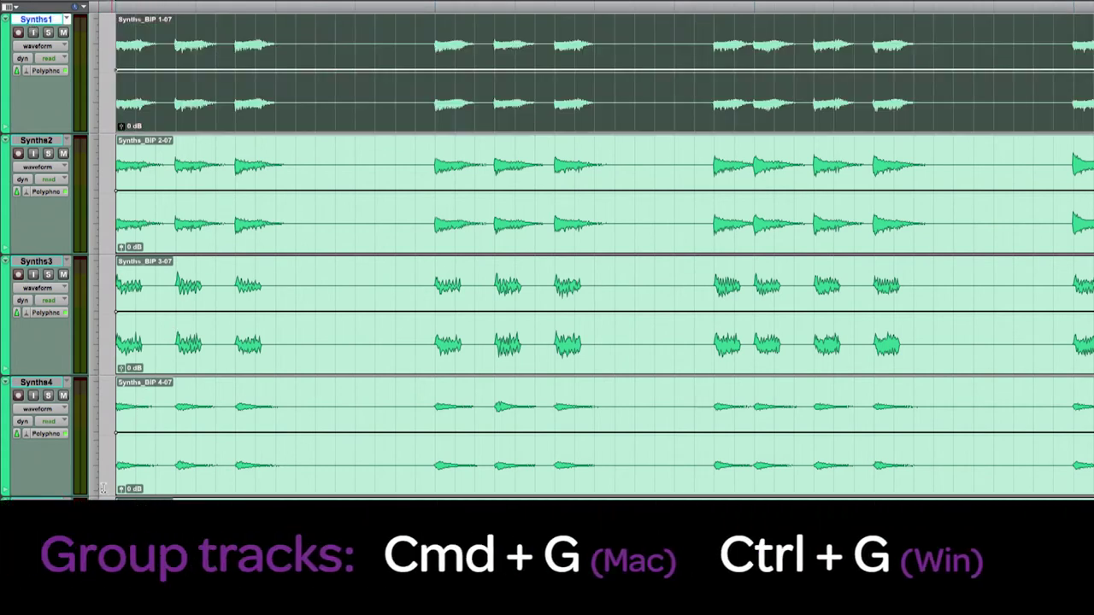
left_click(36, 383, "shift")
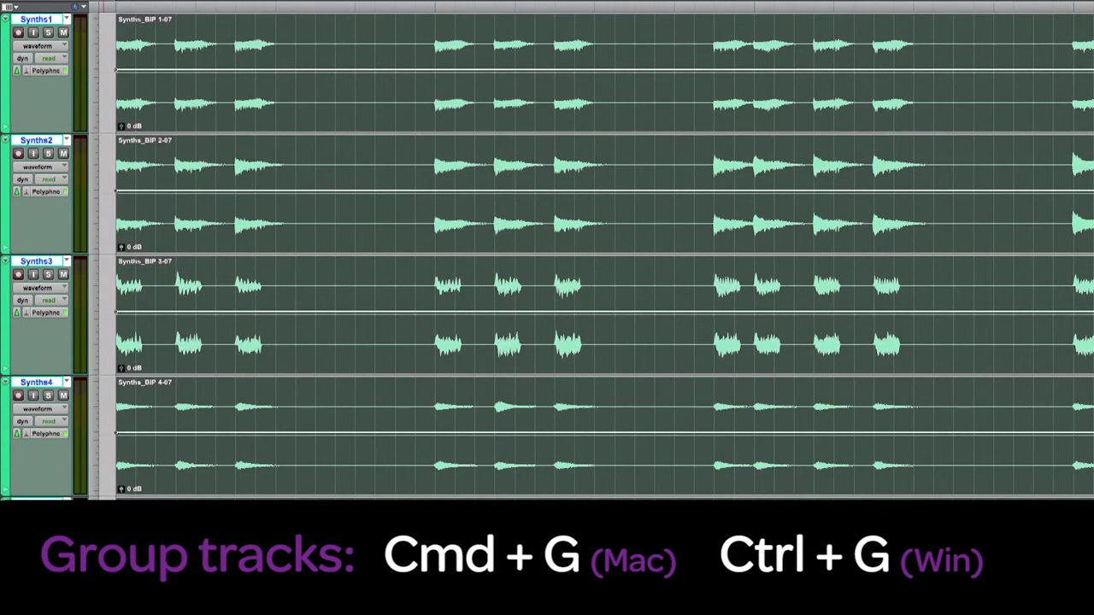
key("ctrl+g")
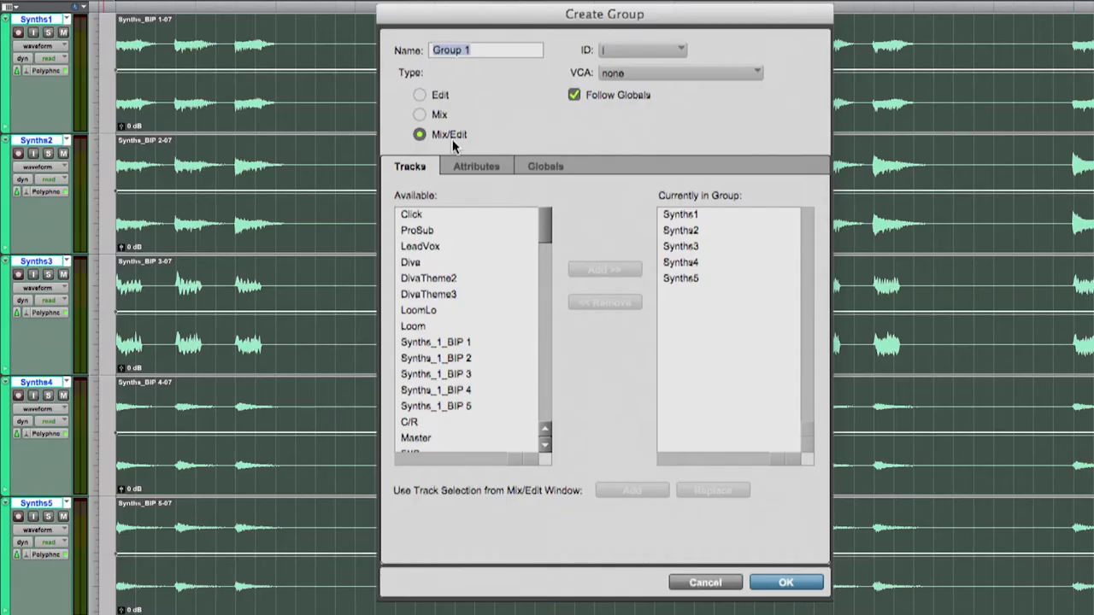
left_click(443, 96)
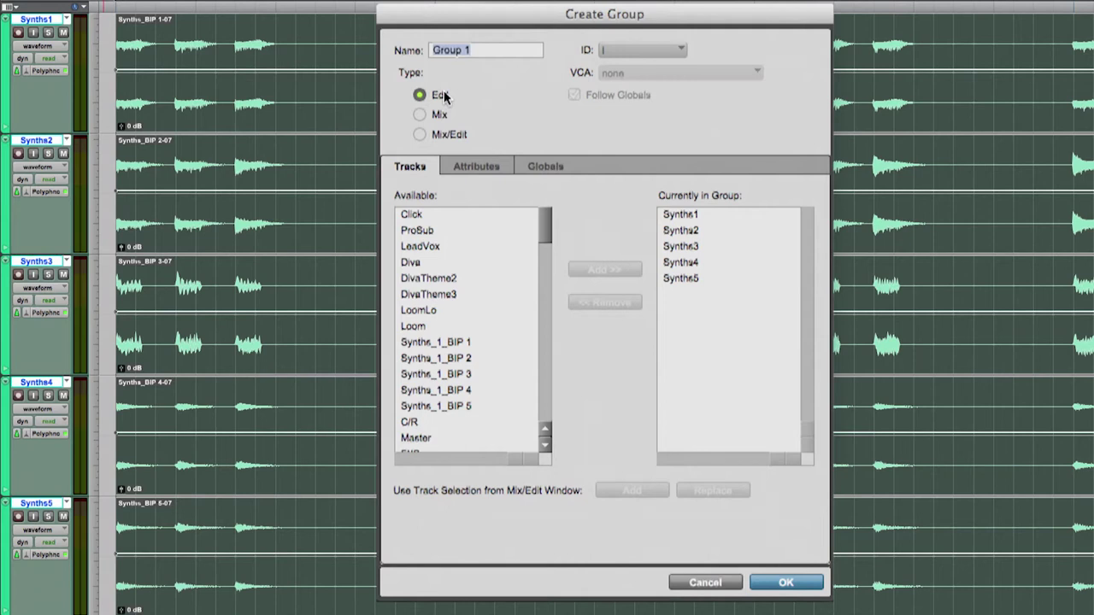
left_click(787, 583)
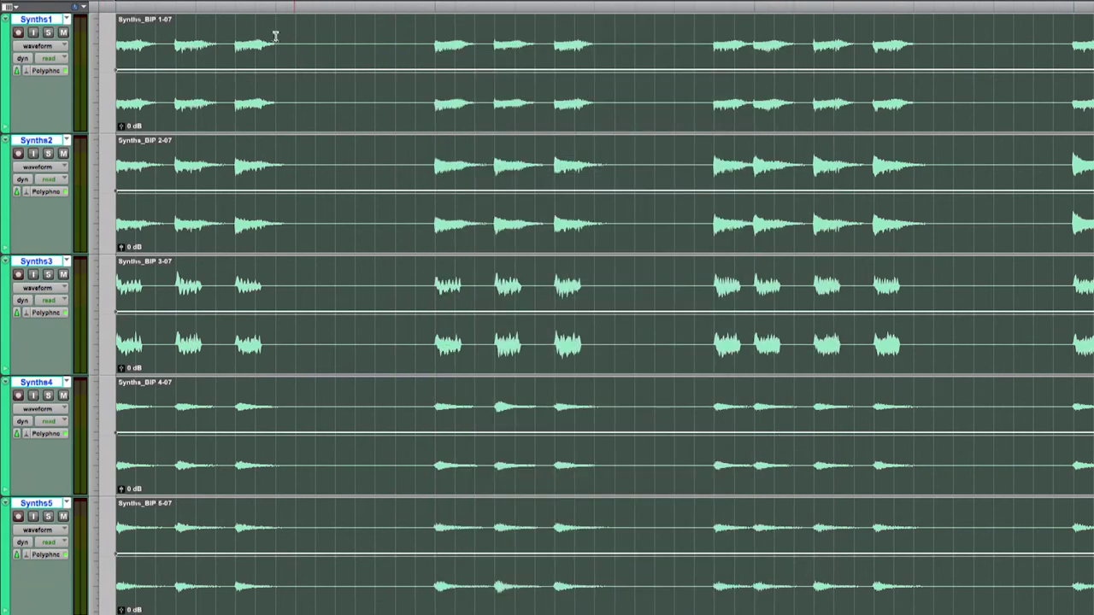
- Delete two silent ranges across all grouped Synths tracks
left_click_drag(276, 36, 435, 49)
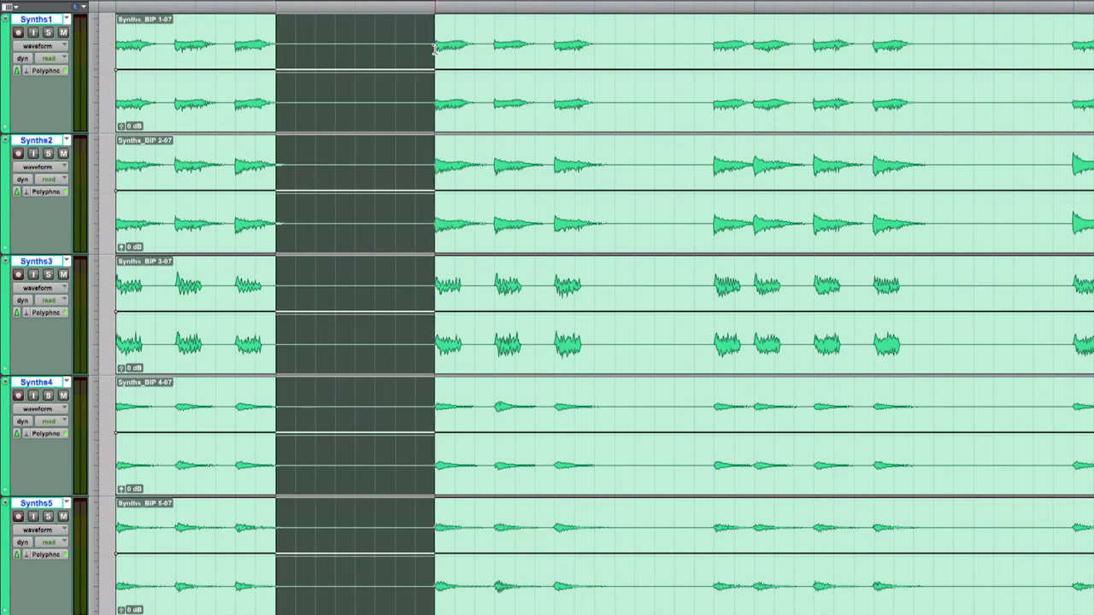
key("Delete")
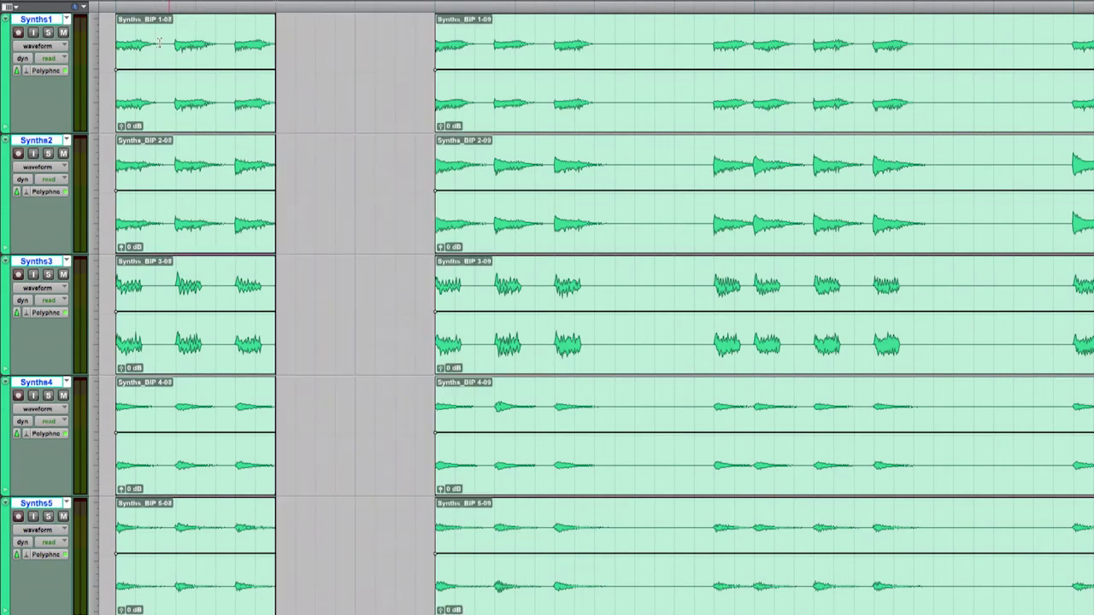
mouse_move(155, 40)
left_mouse_down()
mouse_move(176, 68)
mouse_move(236, 51)
left_mouse_up()
key("Delete")
key("Delete")
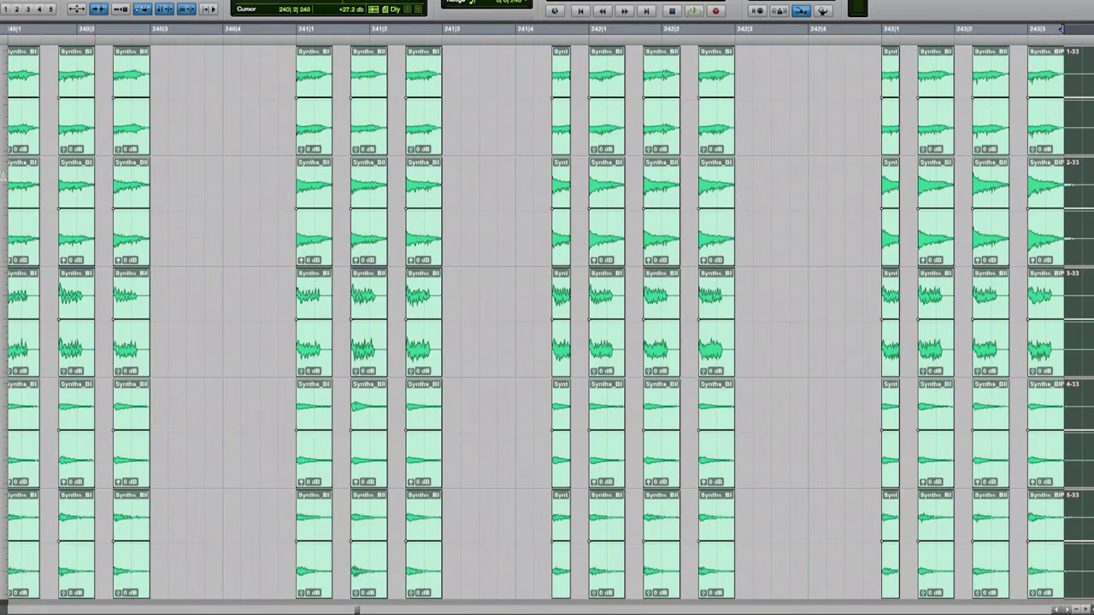
- Select the chopped clips, inspect their short edge fades up close, and play them back
left_click(26, 213)
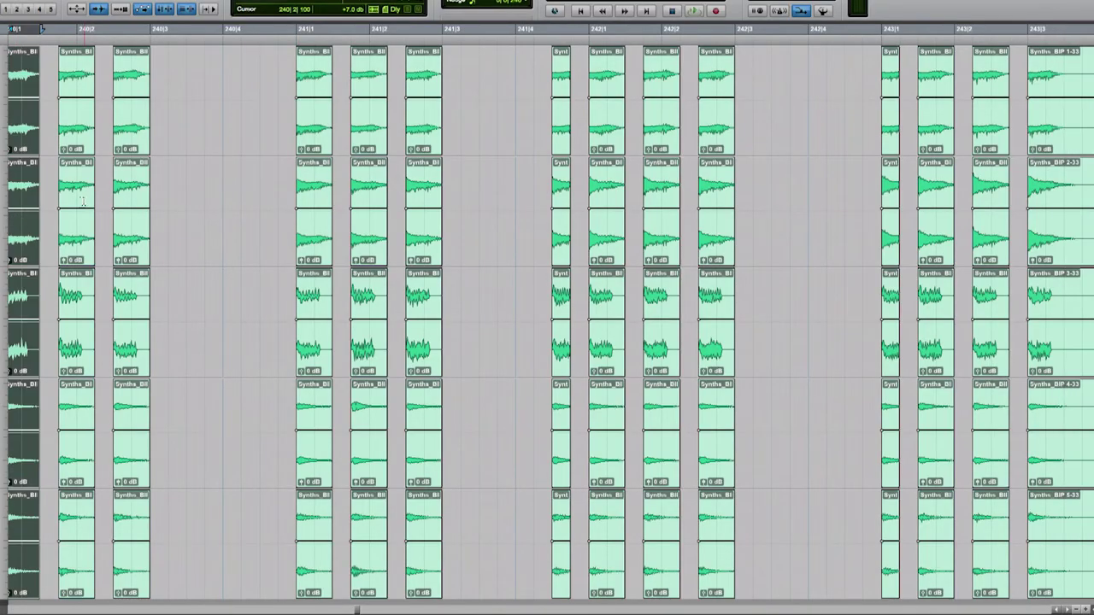
left_click(990, 186, "shift")
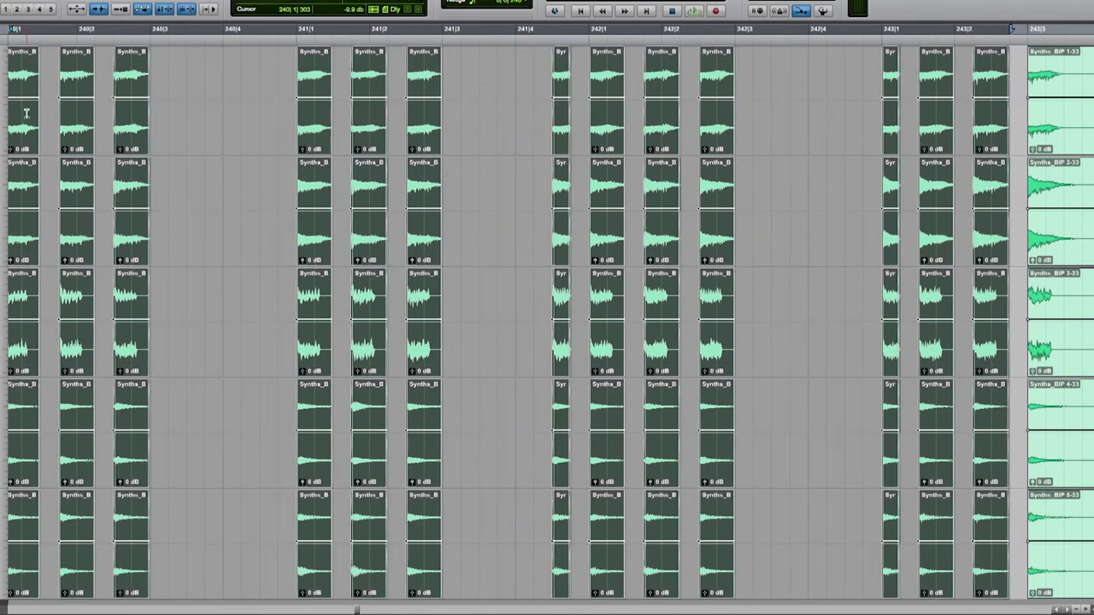
left_click_drag(26, 113, 150, 124)
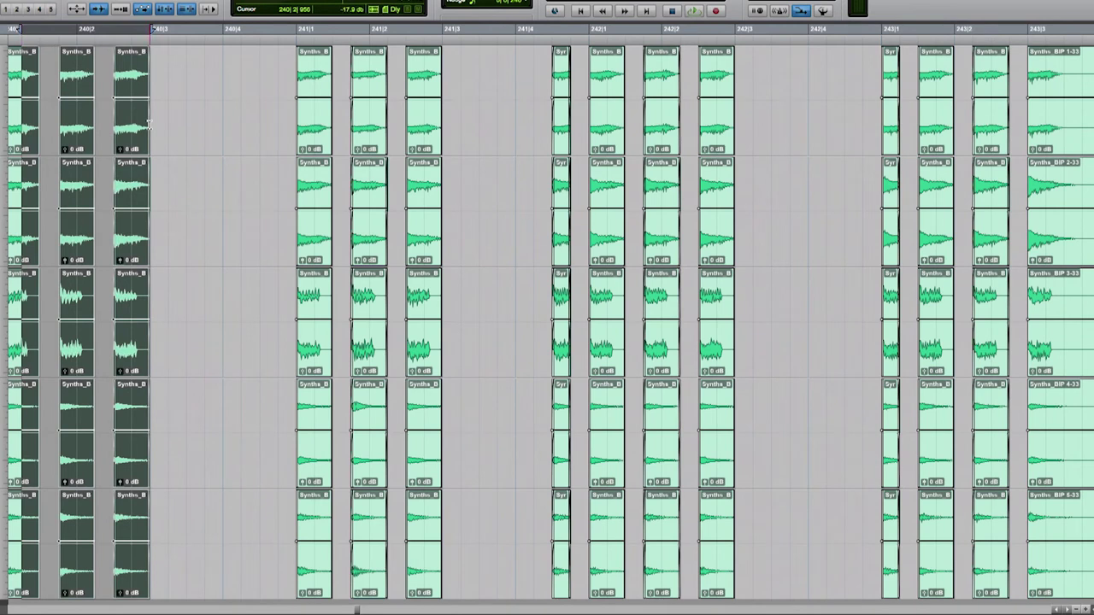
key("e")
key("t")
key("t")
key("t")
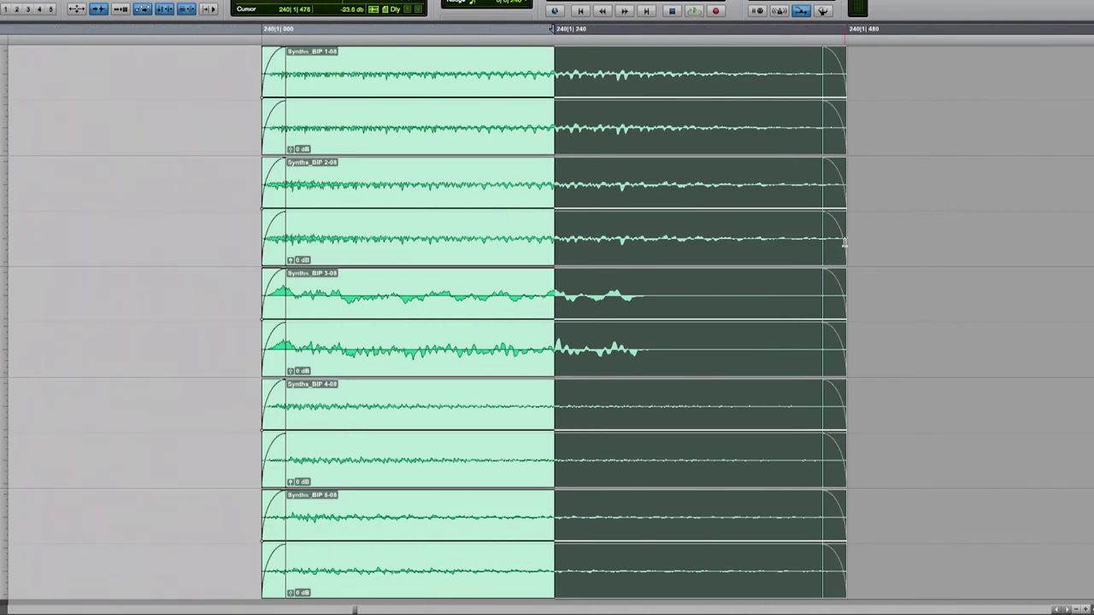
key("e")
key("space")
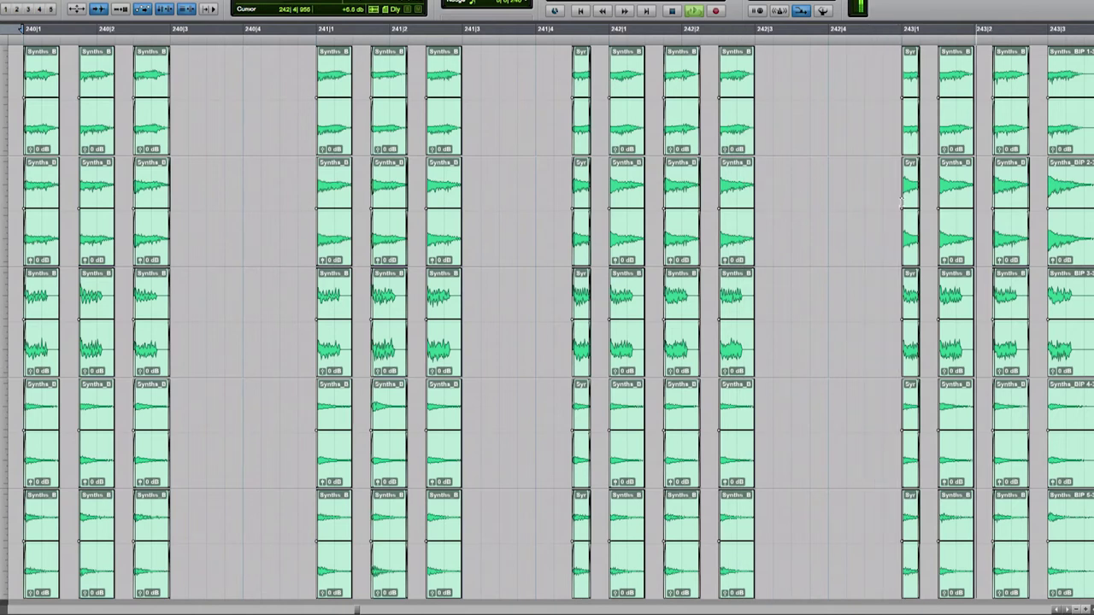
- Stop playback and bring up AudioSuite Reverse via the saved 'Reverse' window configuration
key("space")
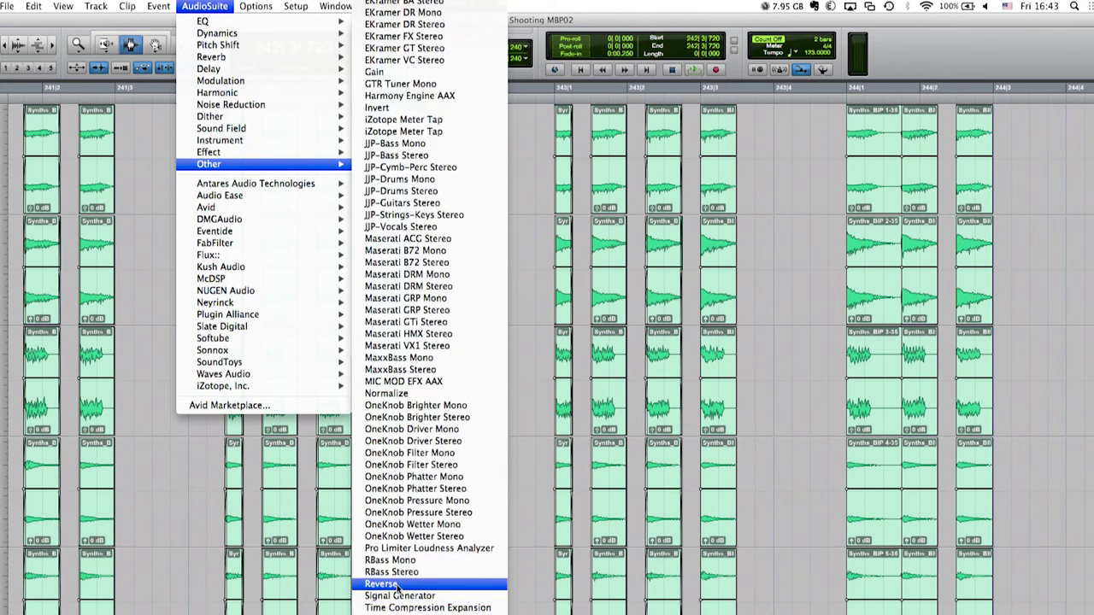
left_click(398, 585)
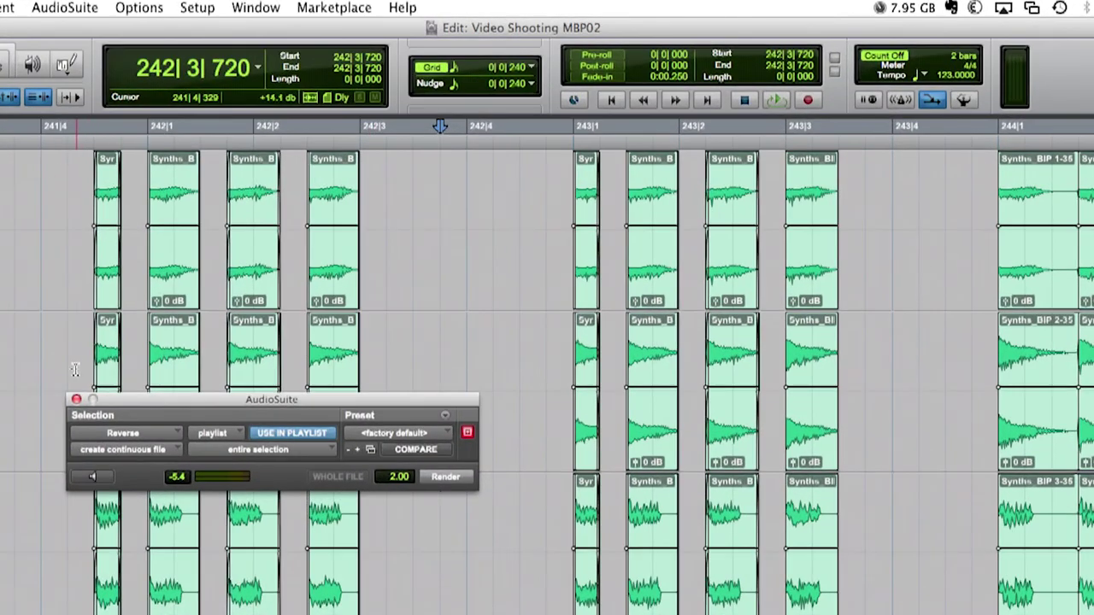
left_click(76, 401)
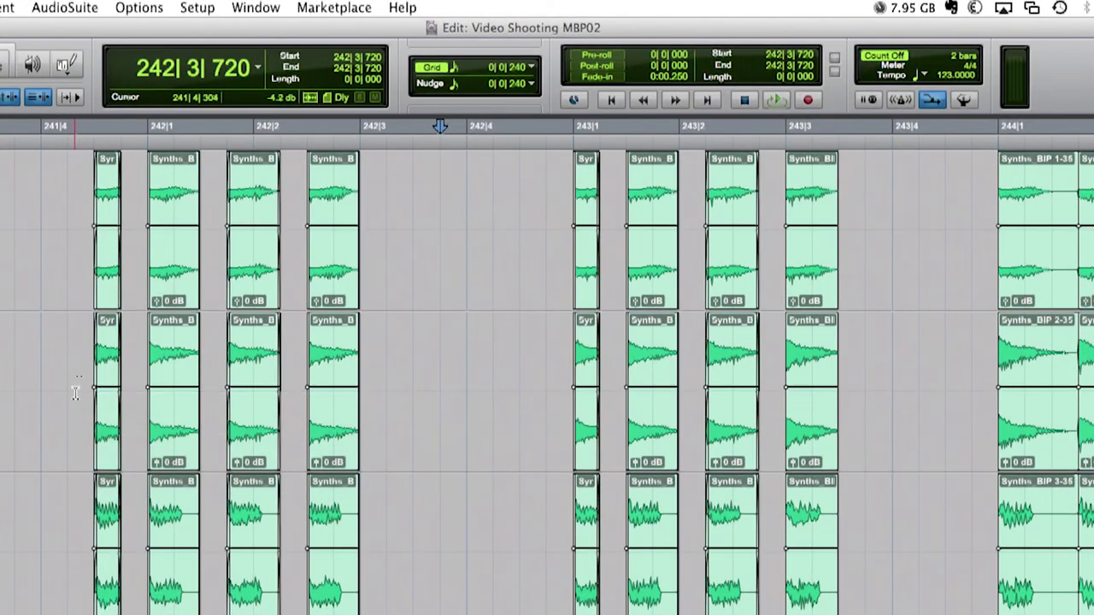
left_click(244, 8)
mouse_move(288, 30)
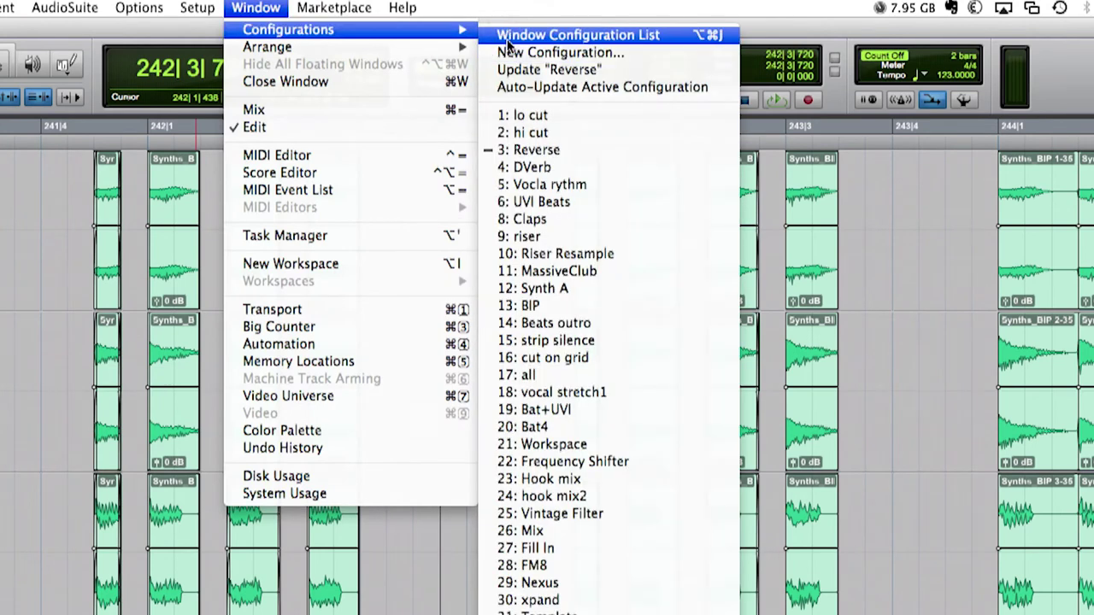
left_click(509, 39)
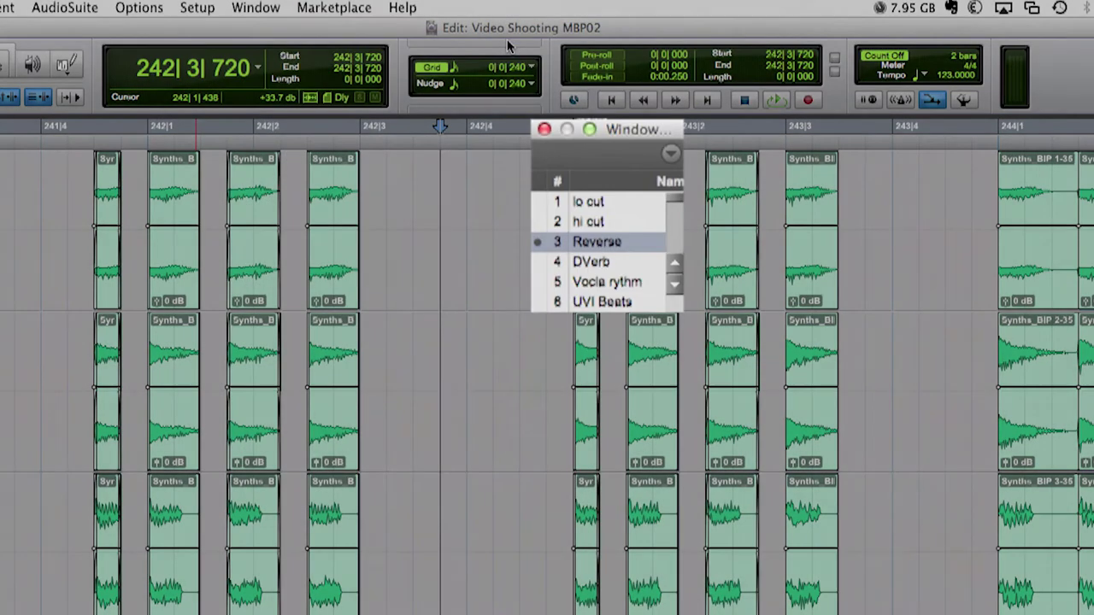
left_click(588, 246)
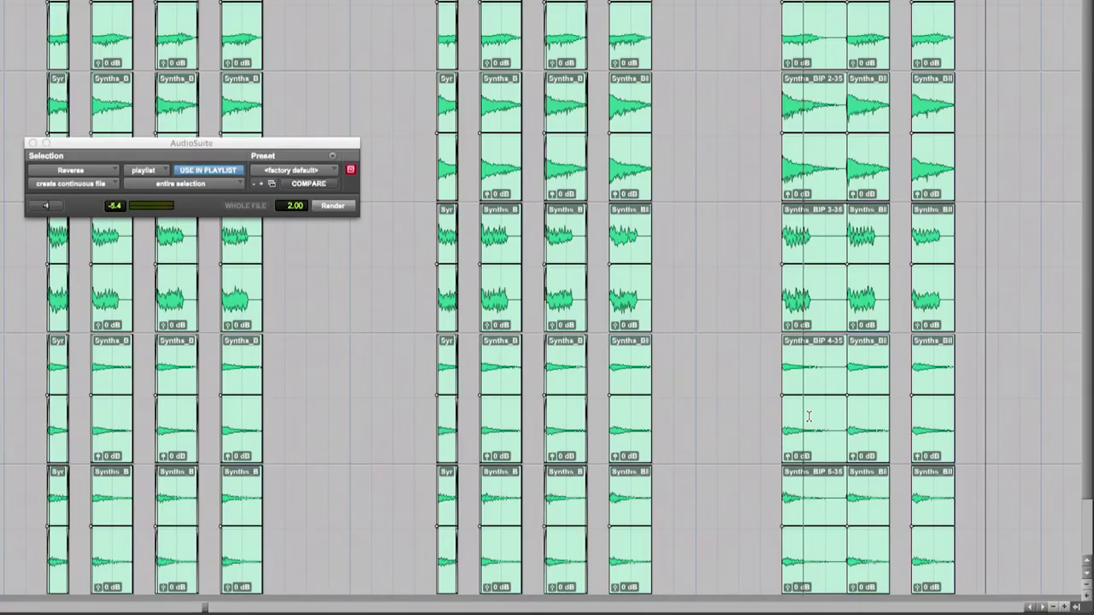
- Duplicate a synth clip column one slot earlier on all five tracks, reverse it, add fade-ins
double_click(809, 416)
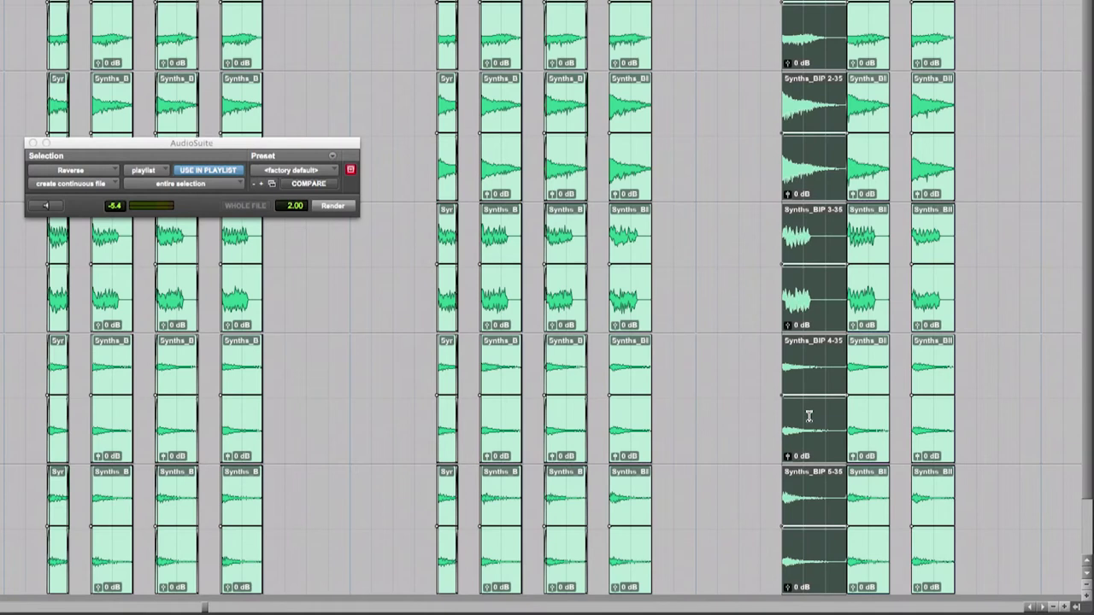
left_click_drag(808, 416, 742, 511)
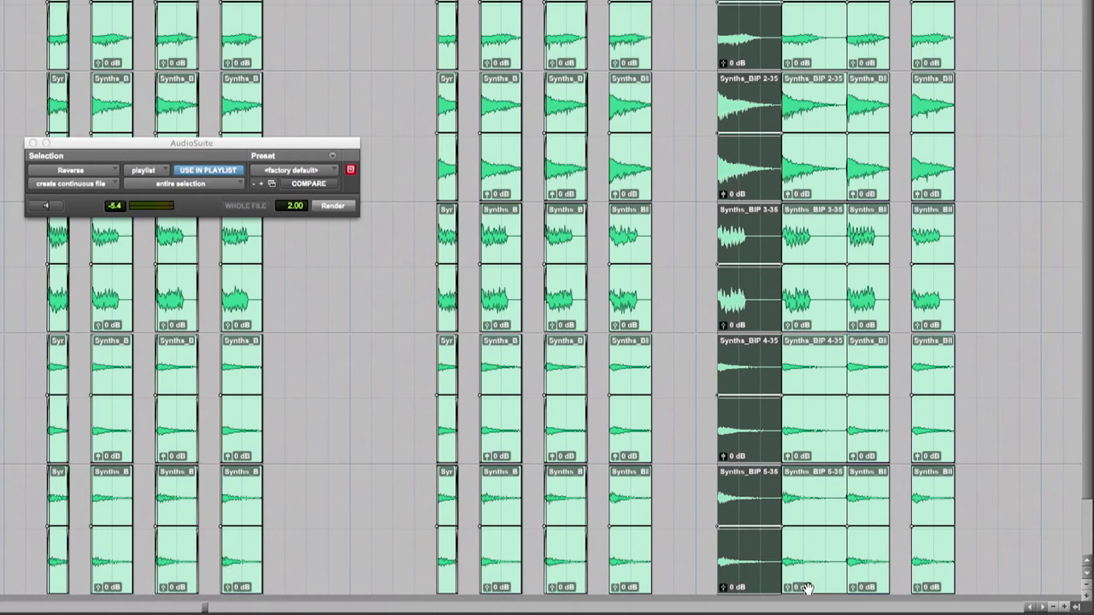
left_click(337, 207)
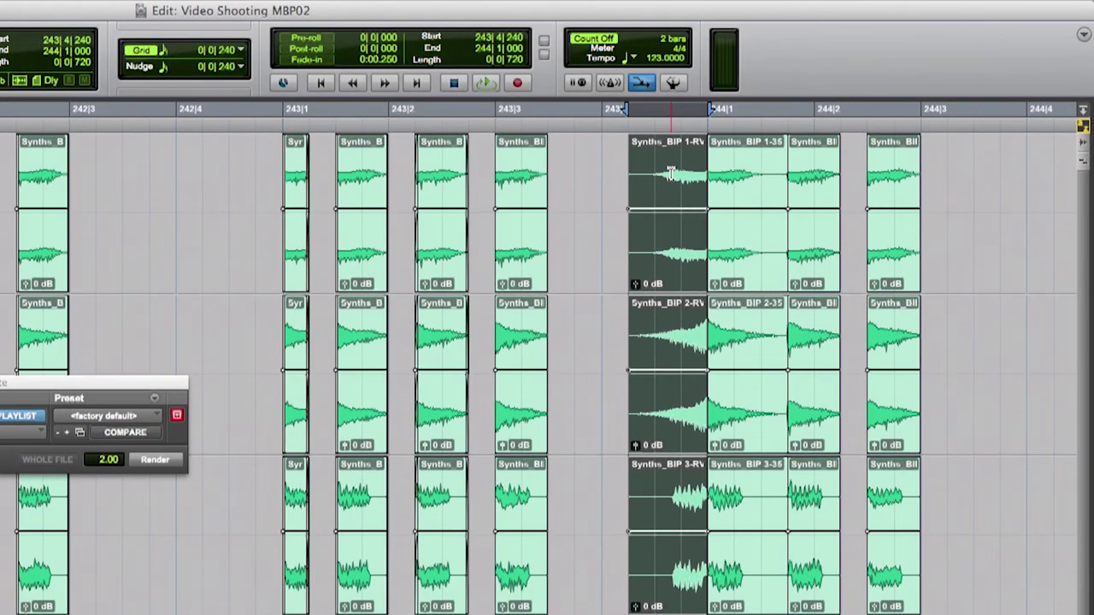
left_click(671, 173)
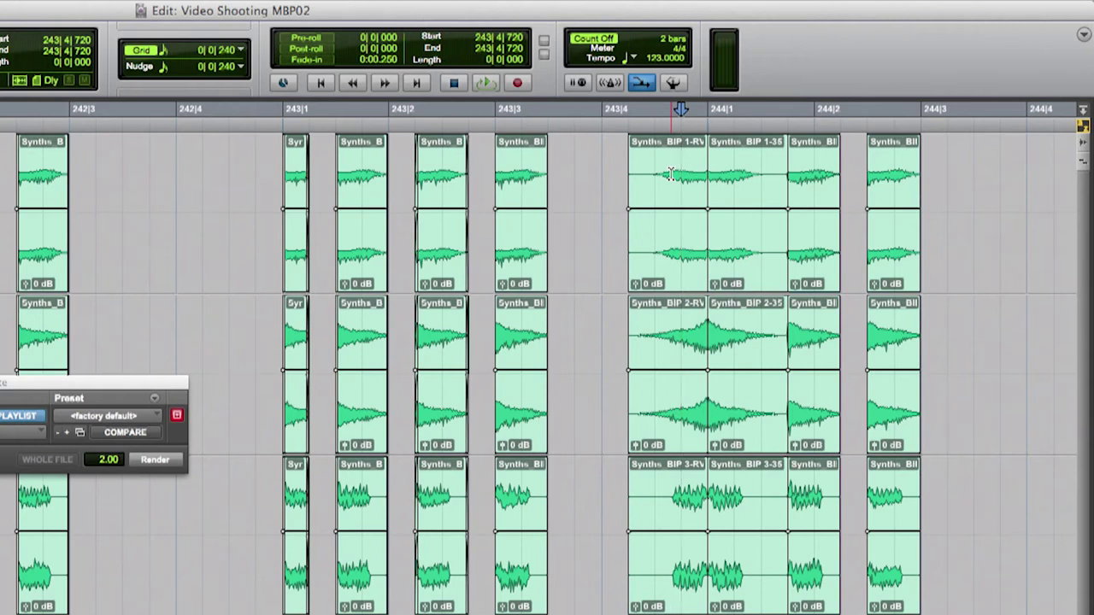
key("d")
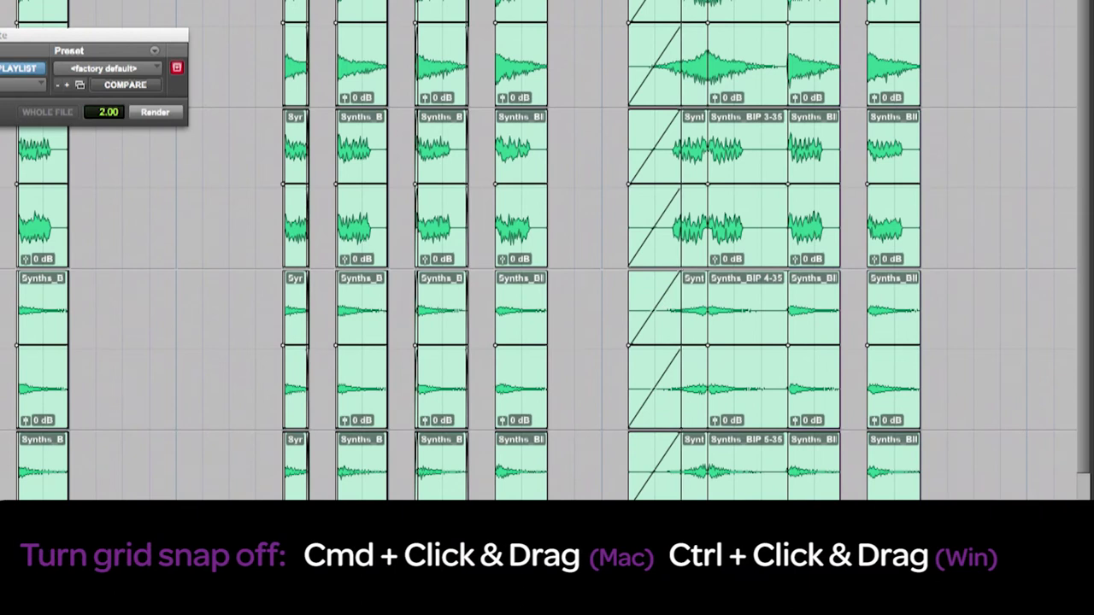
- Extend the reversed clips' fade-ins and nudge those clips slightly earlier with grid snap off
left_click(629, 333, "shift")
left_click_drag(682, 342, 708, 342)
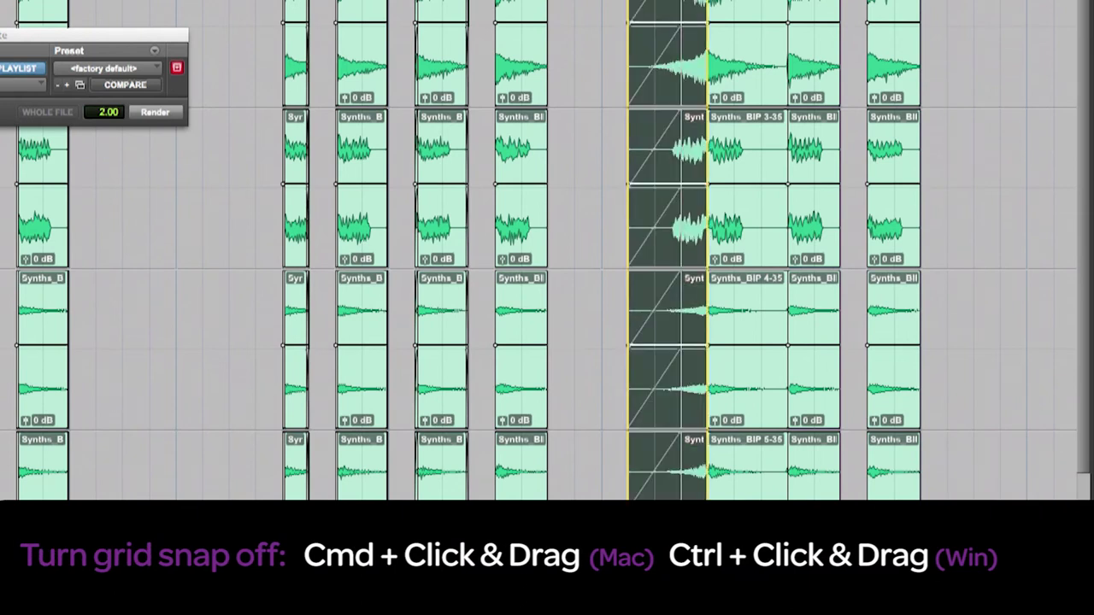
left_click_drag(696, 556, 691, 556)
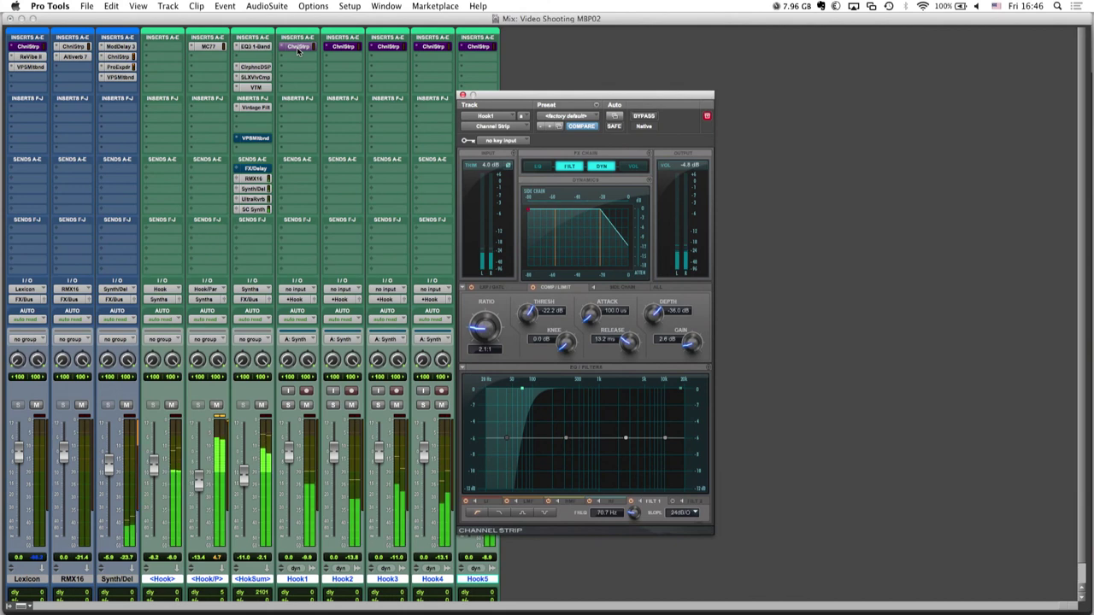
- Step through the ChnlStrp inserts on Hook3, Hook4 and Hook5, ending on Hook5's settings
left_click(387, 47)
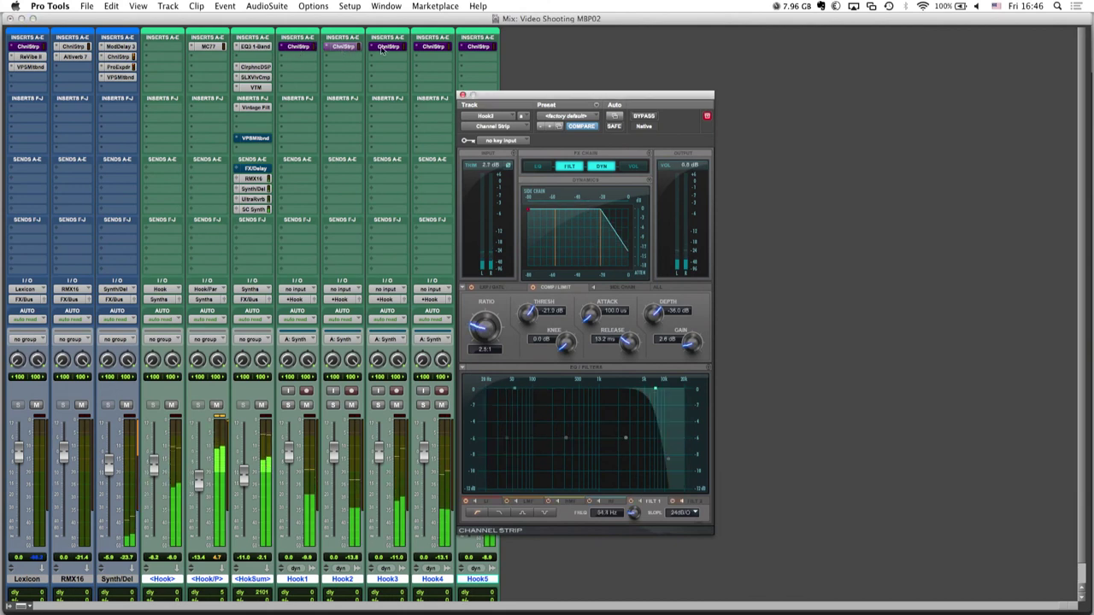
left_click(389, 48)
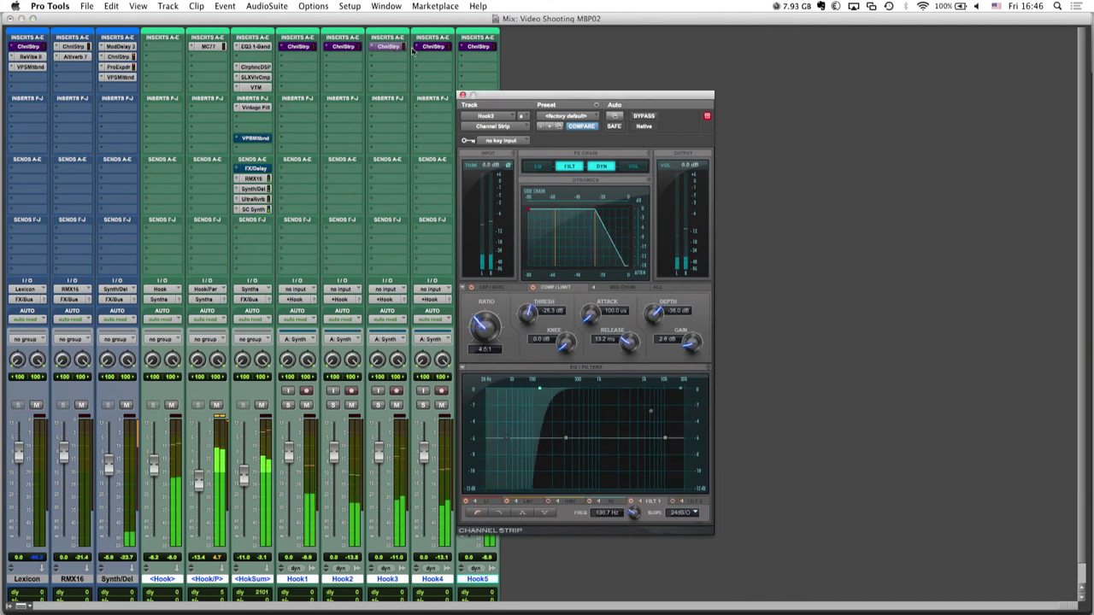
left_click(432, 47)
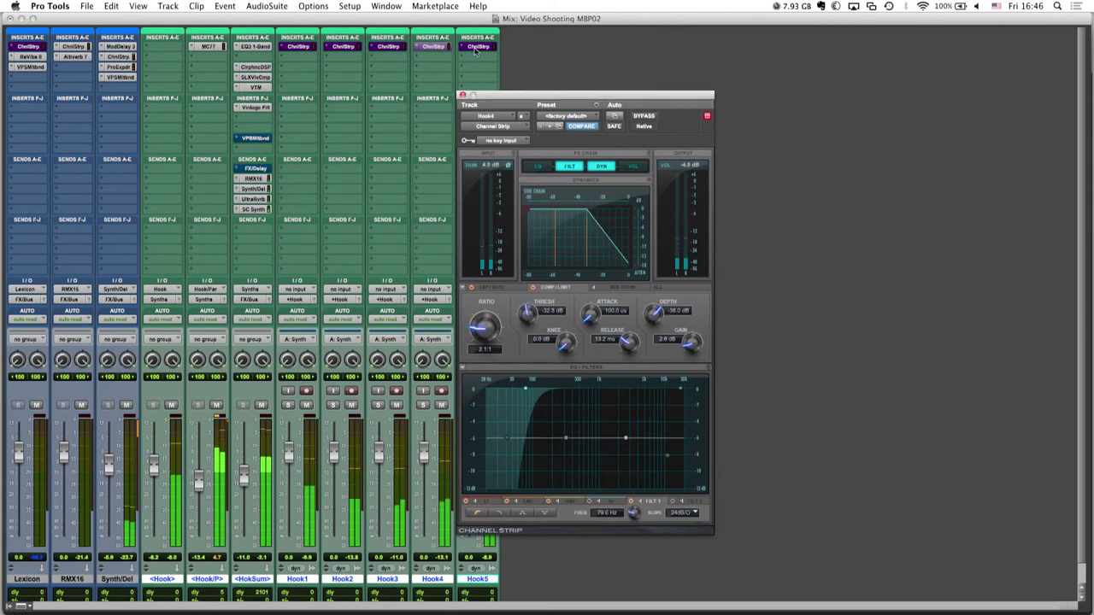
left_click(476, 47)
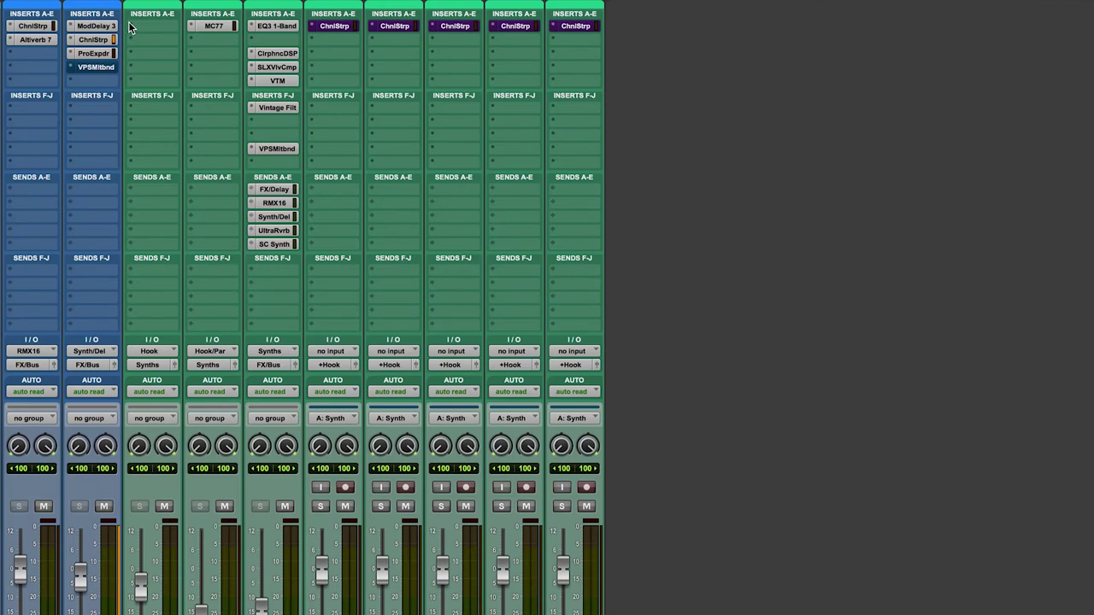
- Browse an empty insert's plug-in list and dismiss it without adding a plug-in
left_click(131, 26)
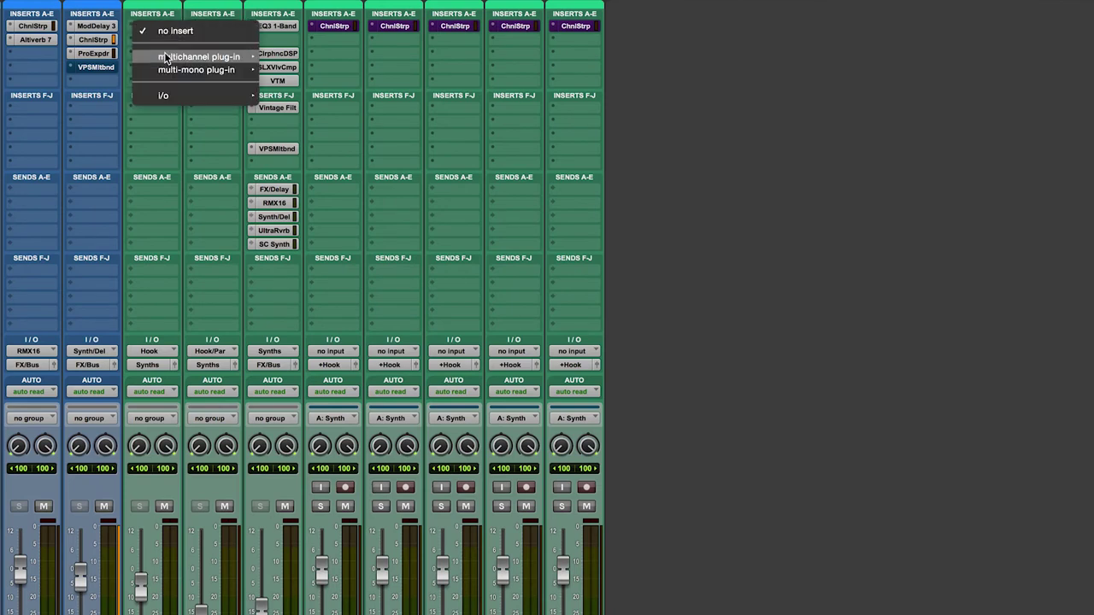
mouse_move(132, 75)
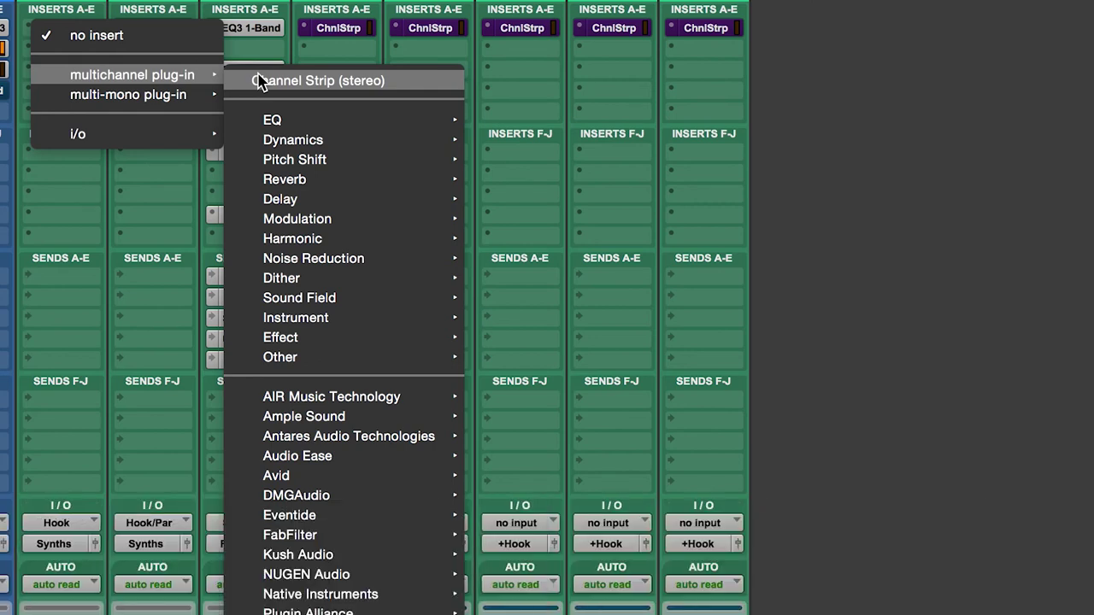
left_click(17, 82)
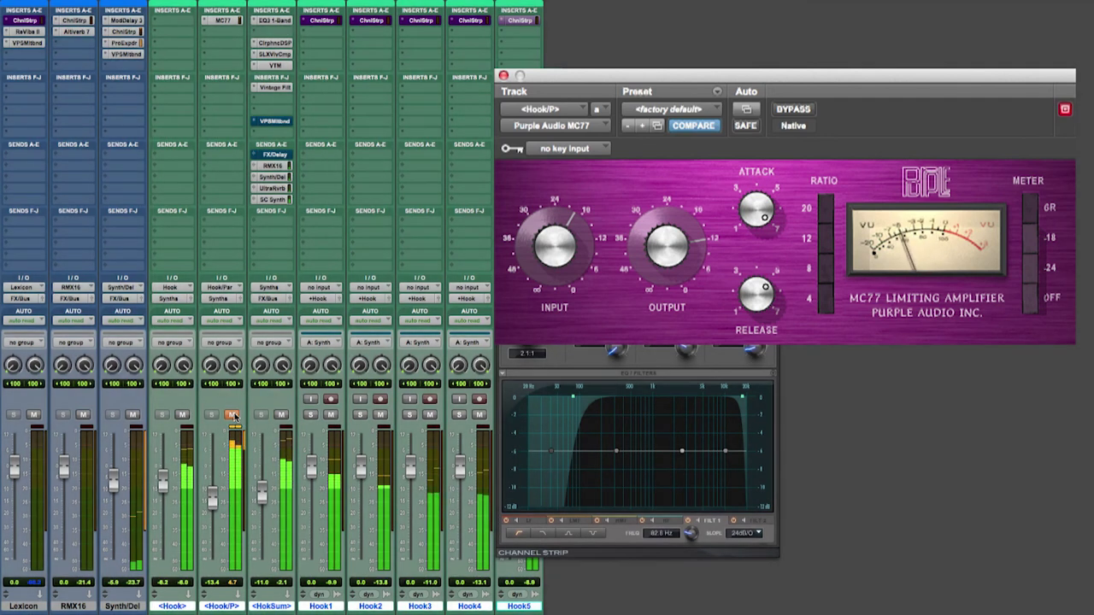
- Toggle Hook/P's mute and nudge its fader down and back up, then show HokSum's Clariphonic
left_click(226, 24)
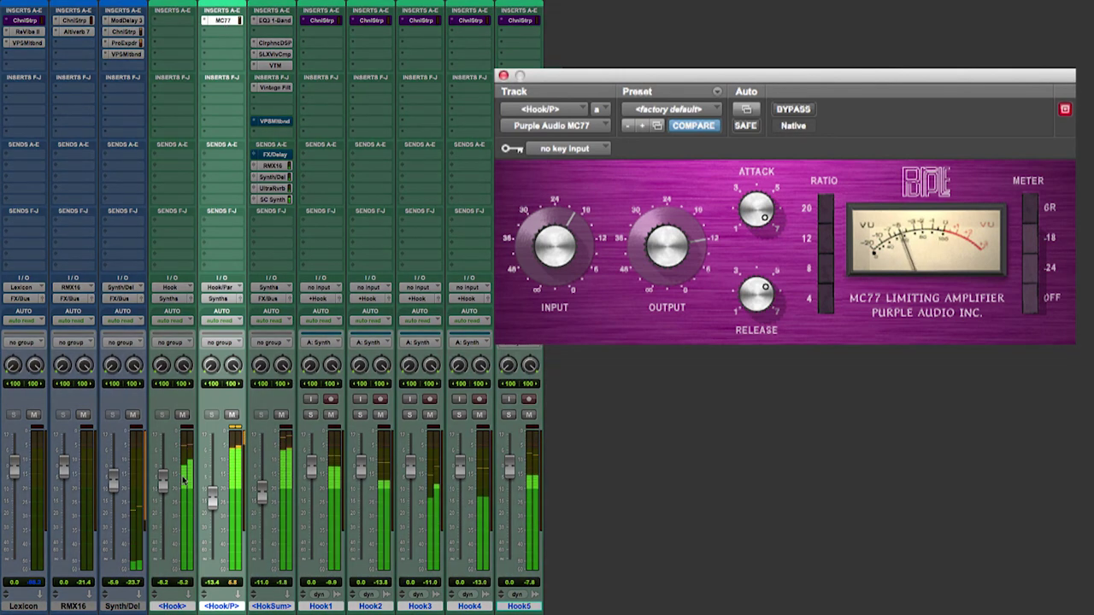
left_click(232, 415)
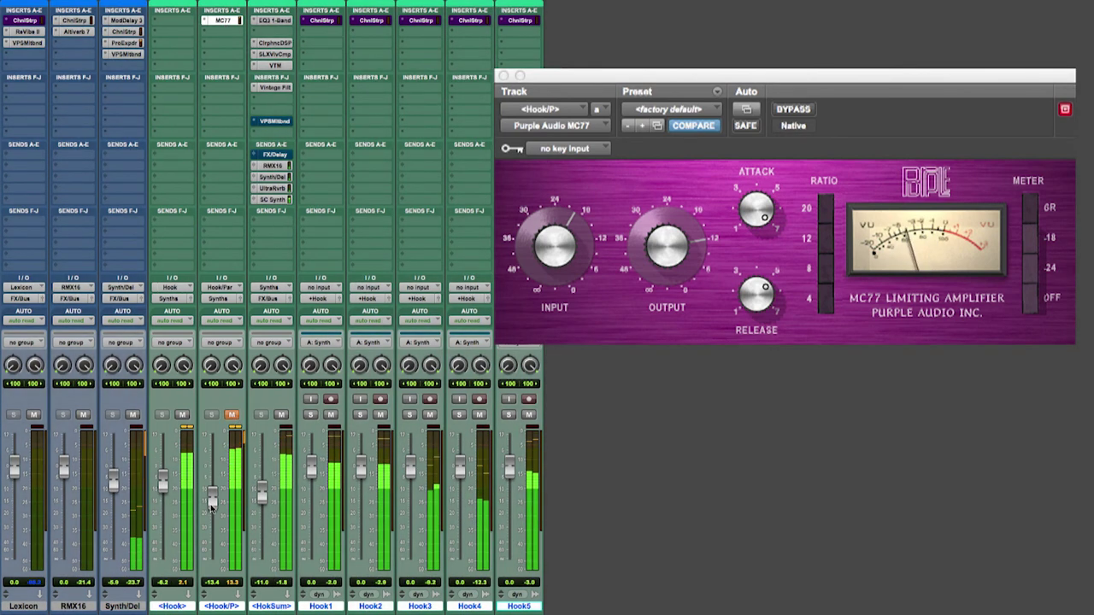
left_click_drag(213, 513, 212, 524)
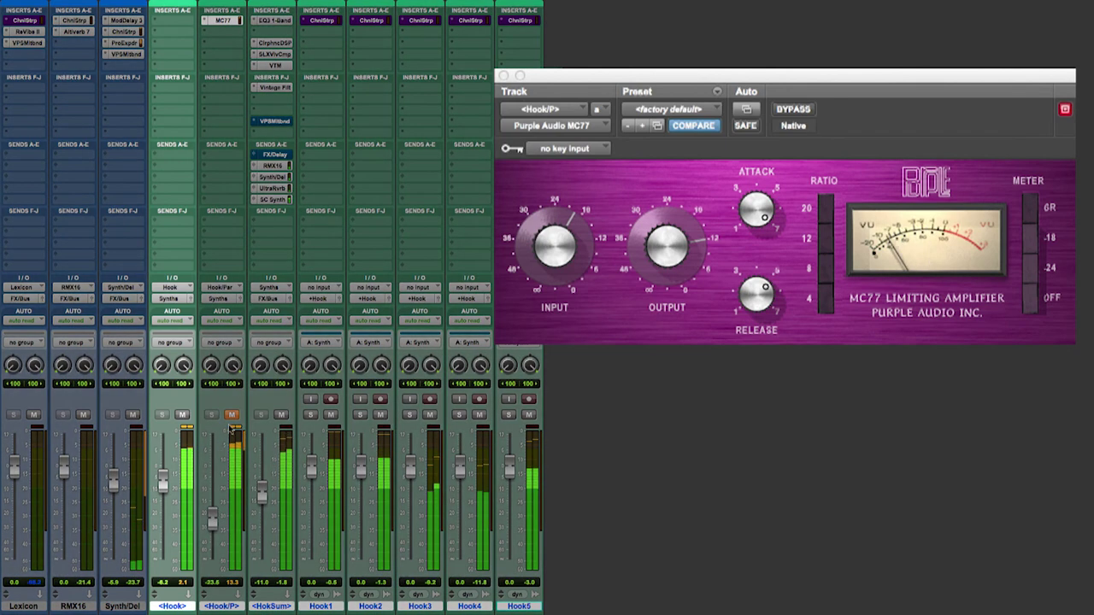
left_click_drag(214, 516, 214, 499)
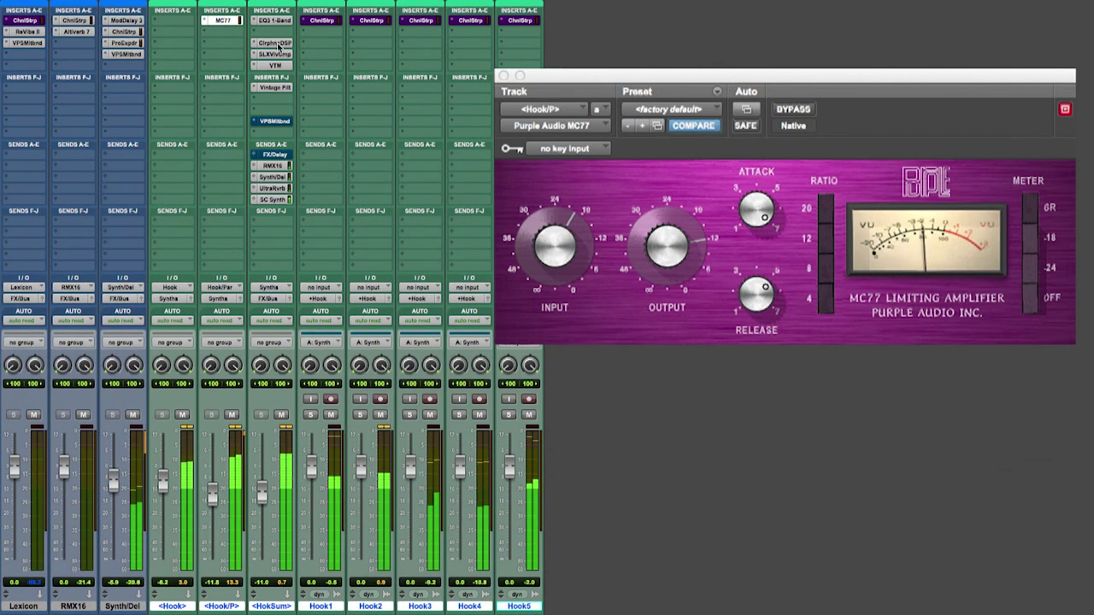
left_click(275, 44)
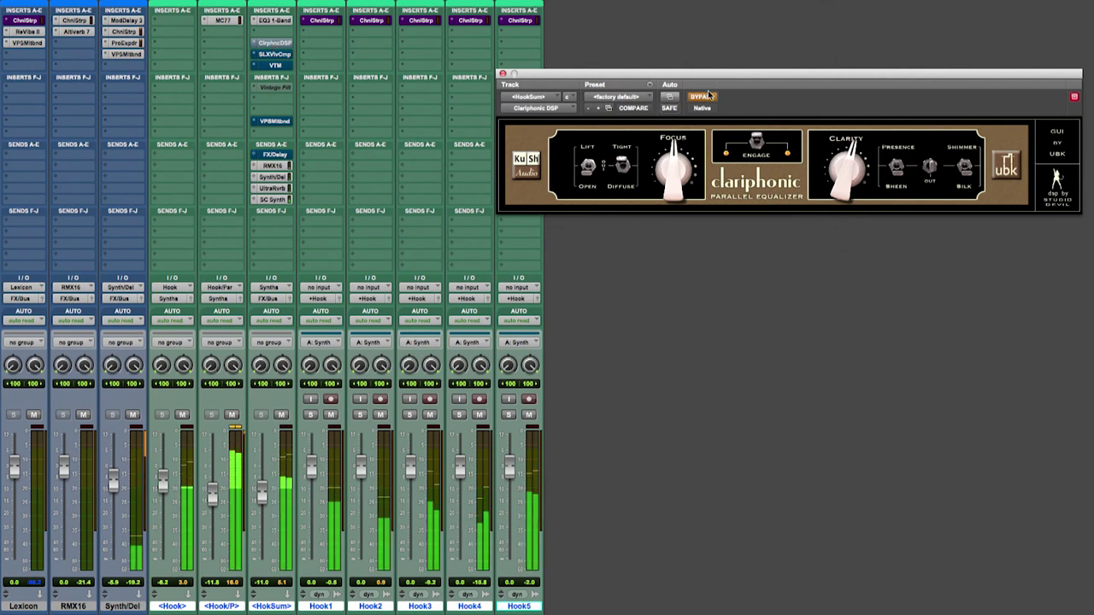
- Enable Clariphonic, X-ValveComp (after a bypass comparison) and Virtual Tape Machines on HokSum
left_click(707, 100)
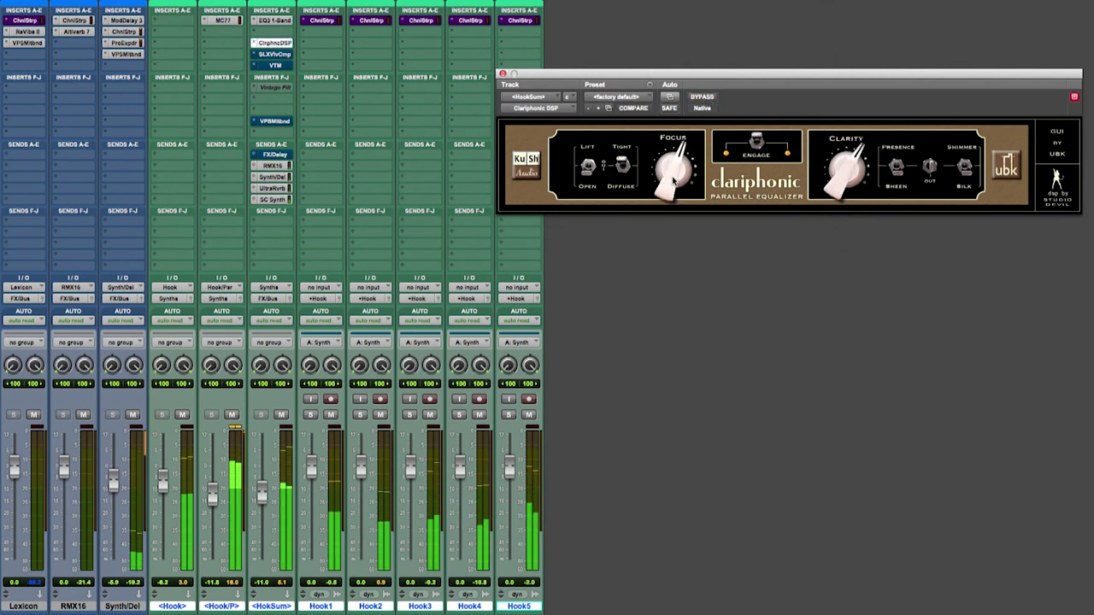
left_click(276, 55)
left_click(698, 99)
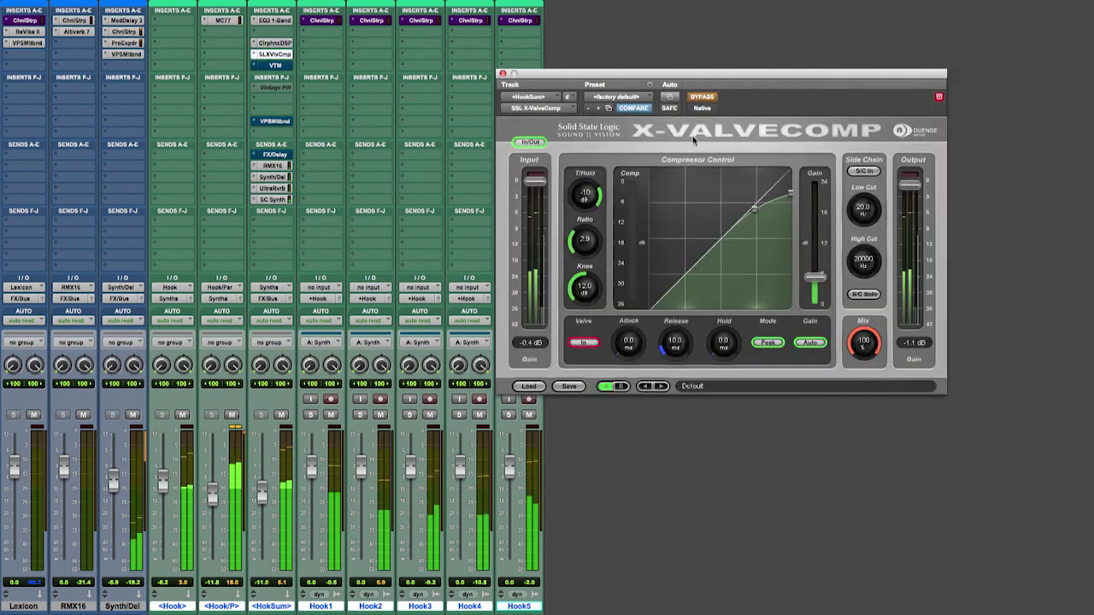
left_click(708, 98)
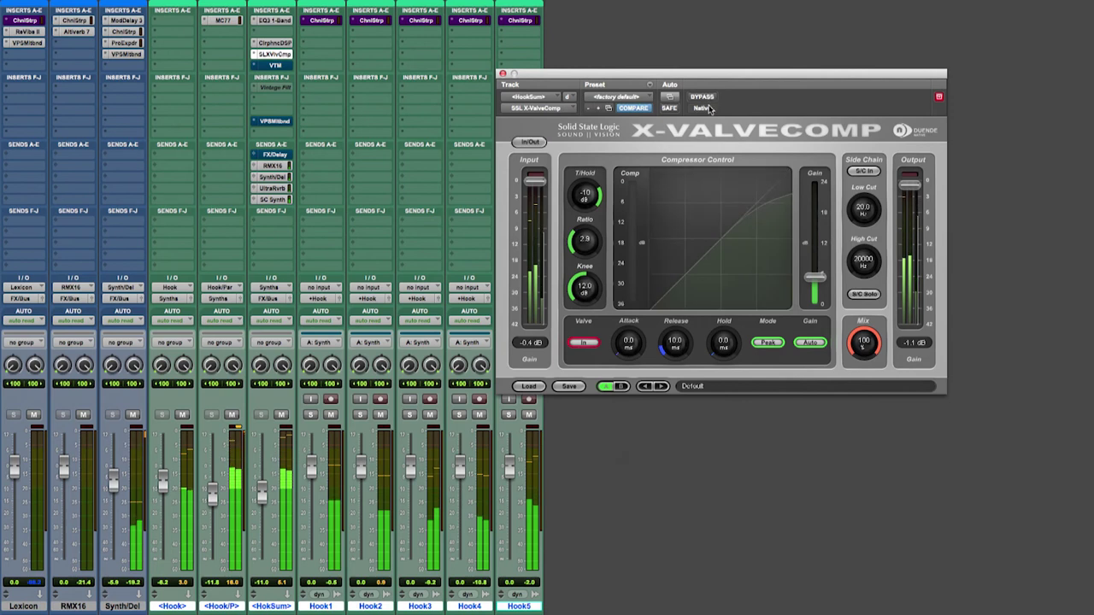
left_click(708, 99)
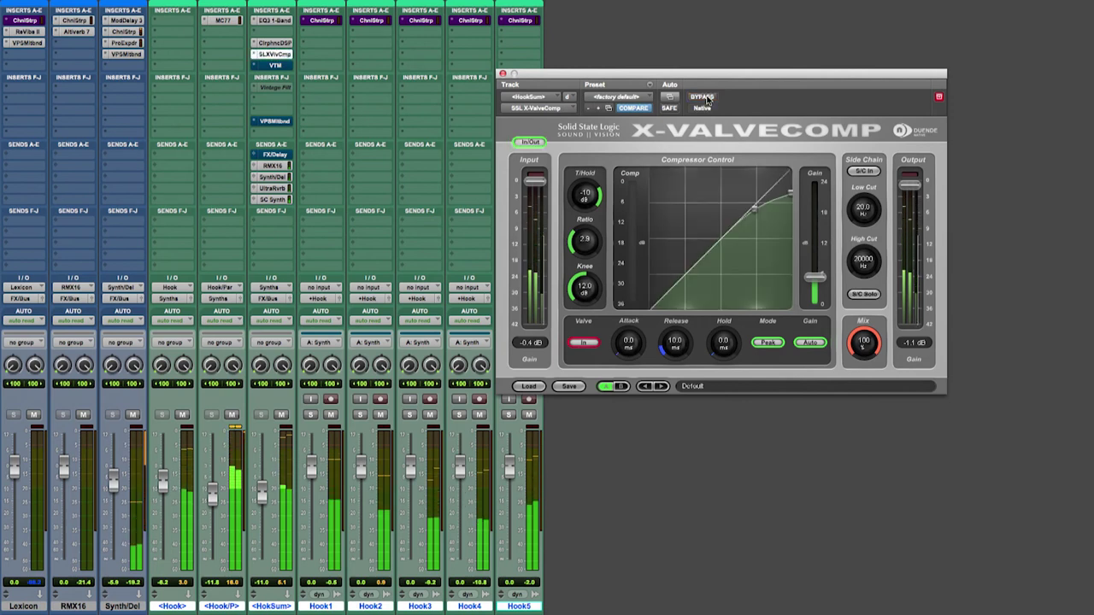
left_click(280, 66)
left_click(707, 99)
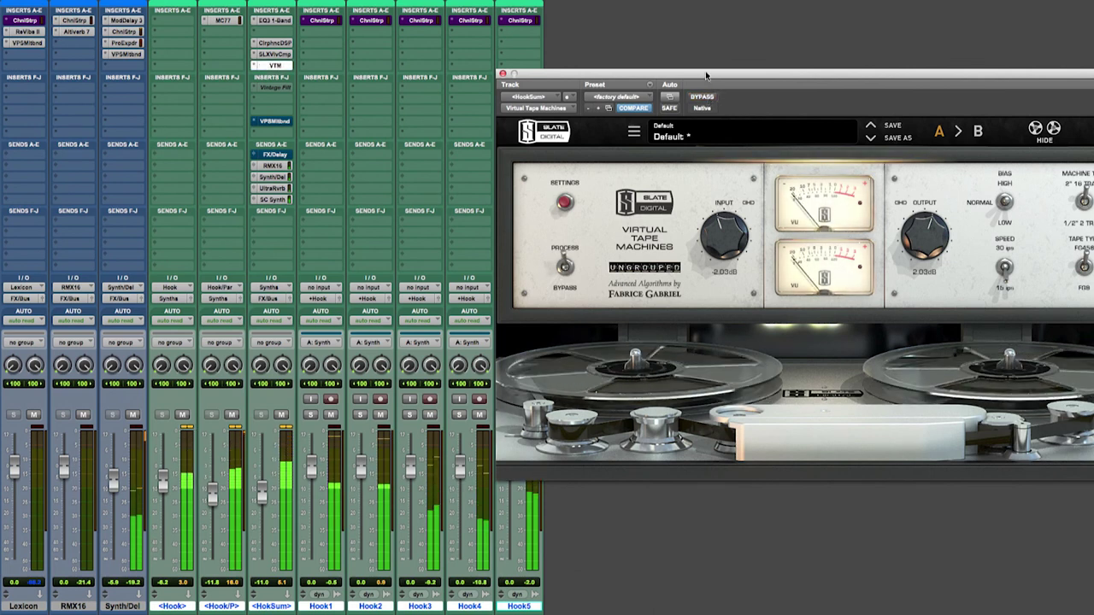
- Compare Virtual Tape Machines bypassed and active, leaving the tape emulation on
left_click_drag(707, 75, 702, 80)
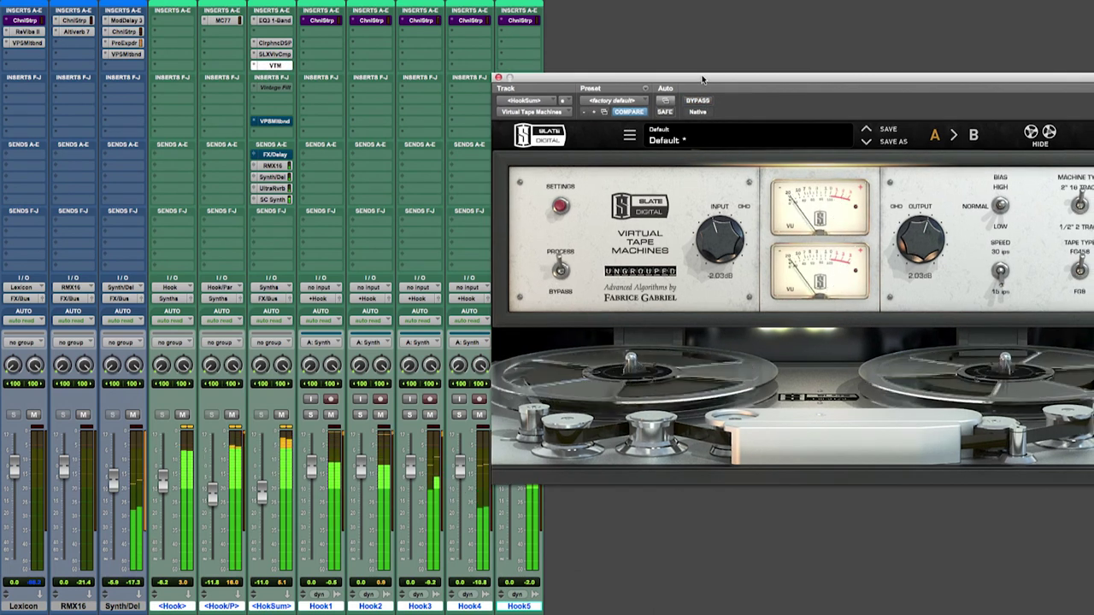
left_click(699, 101)
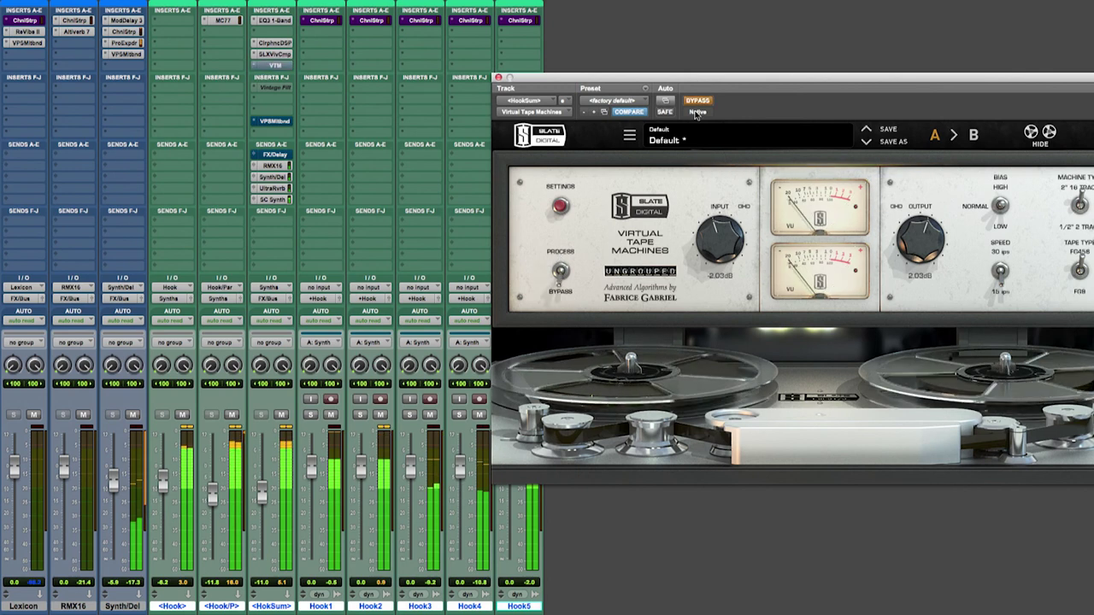
left_click(698, 101)
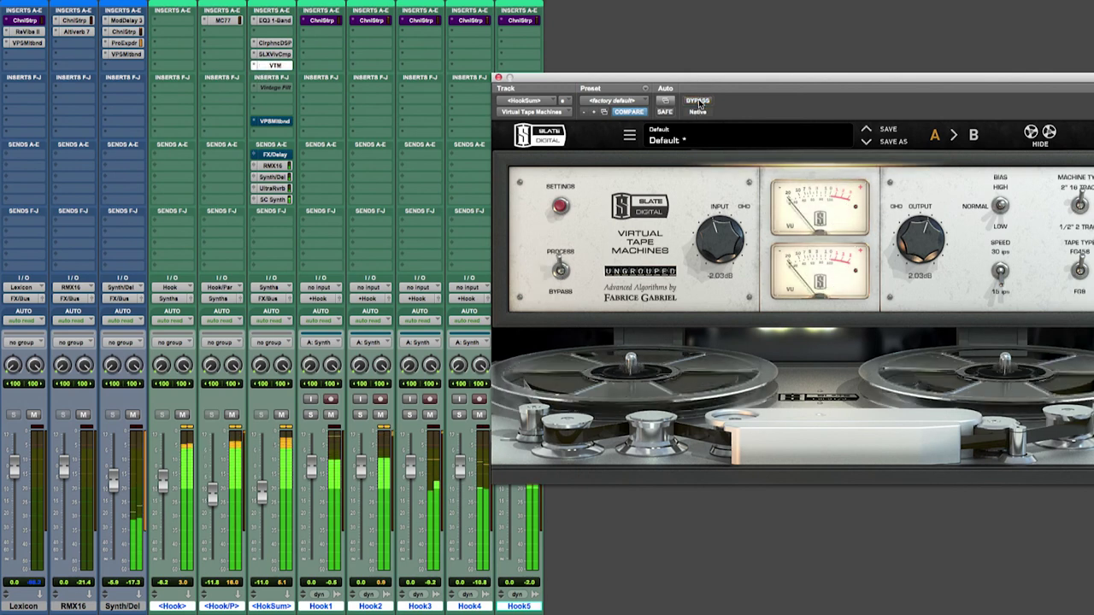
- Enable the Vintage Filter on HokSum and close its window
left_click(280, 89)
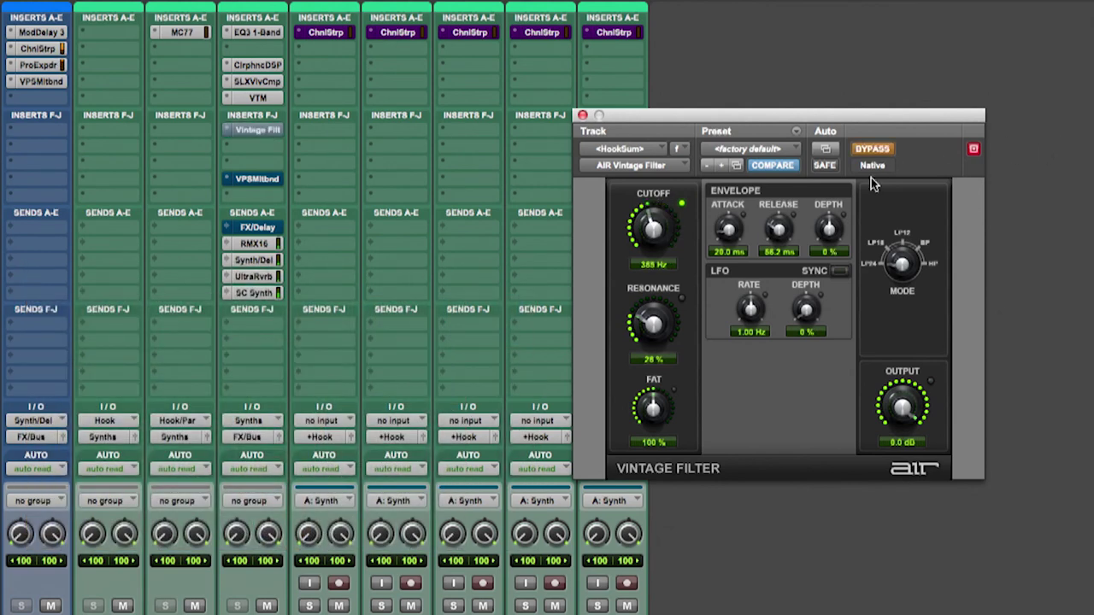
left_click(875, 150)
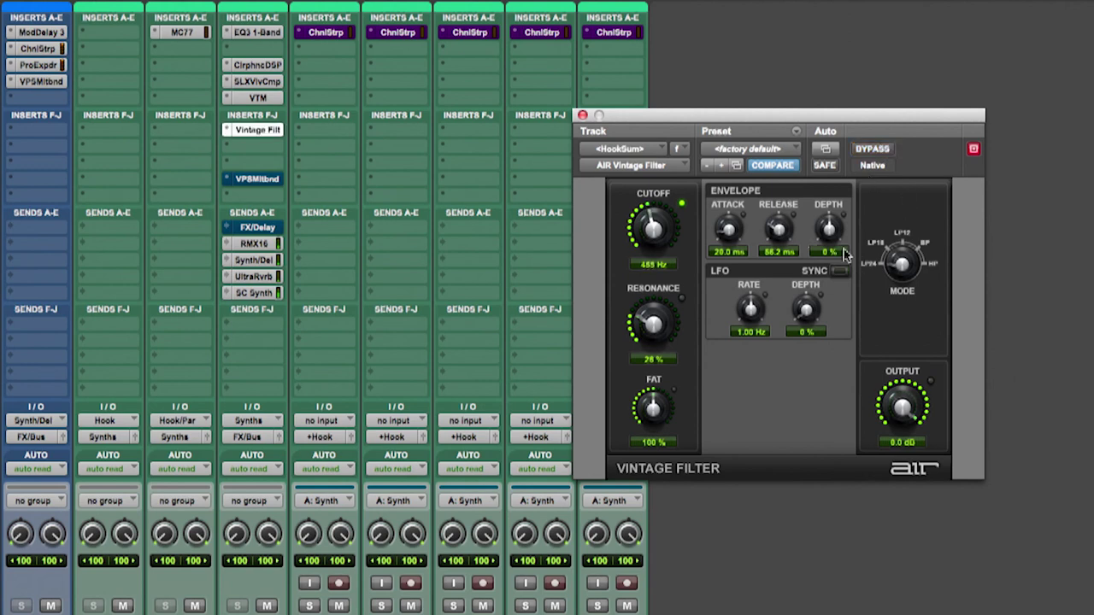
left_click(583, 116)
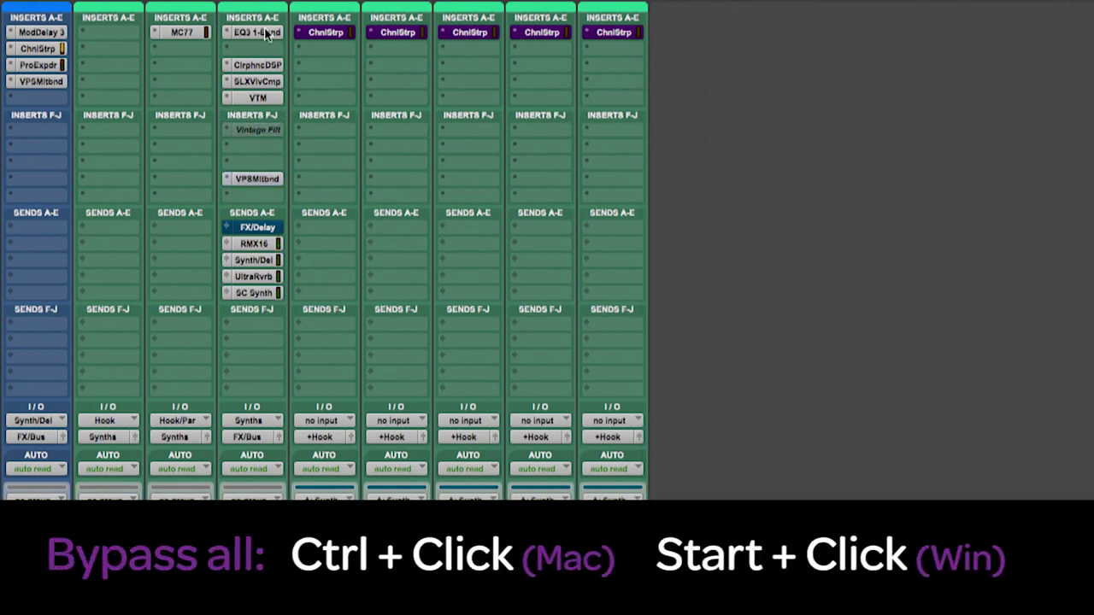
- Play the mix while toggling bypass-all on HokSum's inserts with Shift+A to compare
left_click(267, 32, "ctrl")
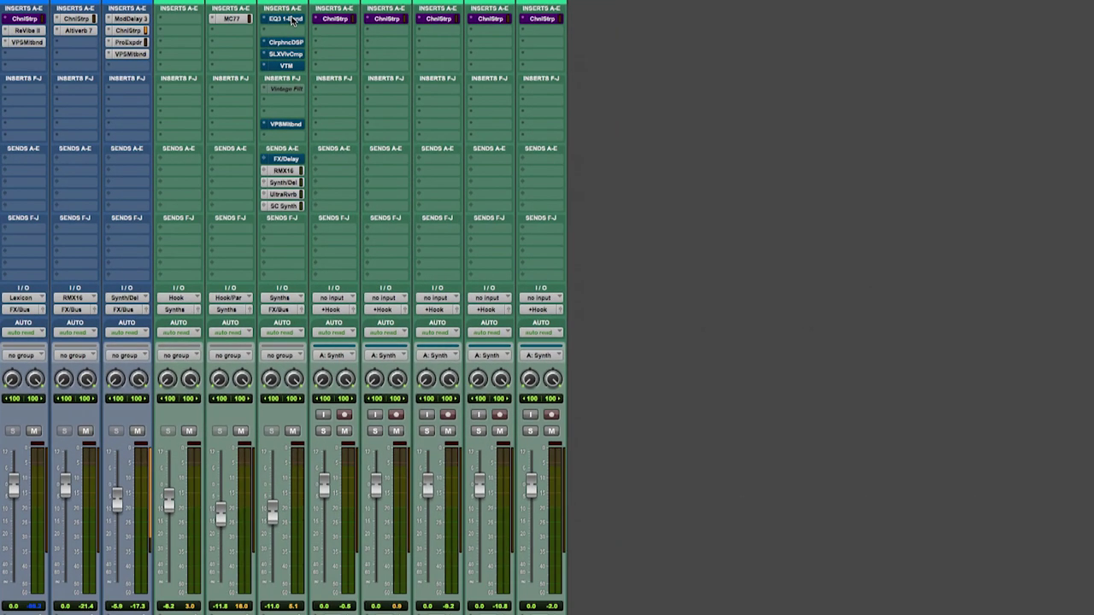
key("space")
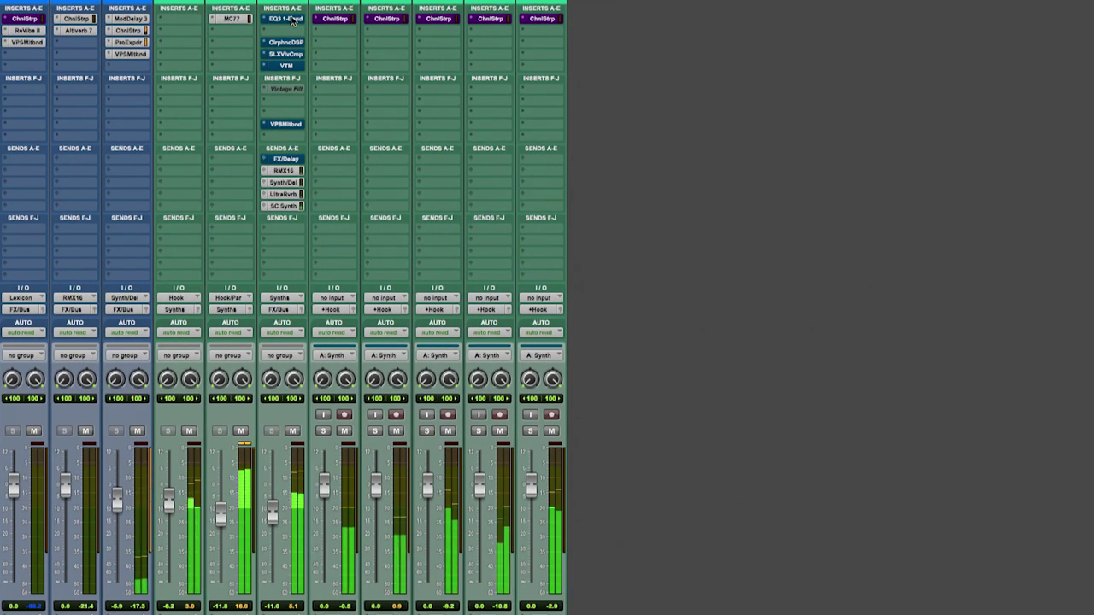
key("shift+a")
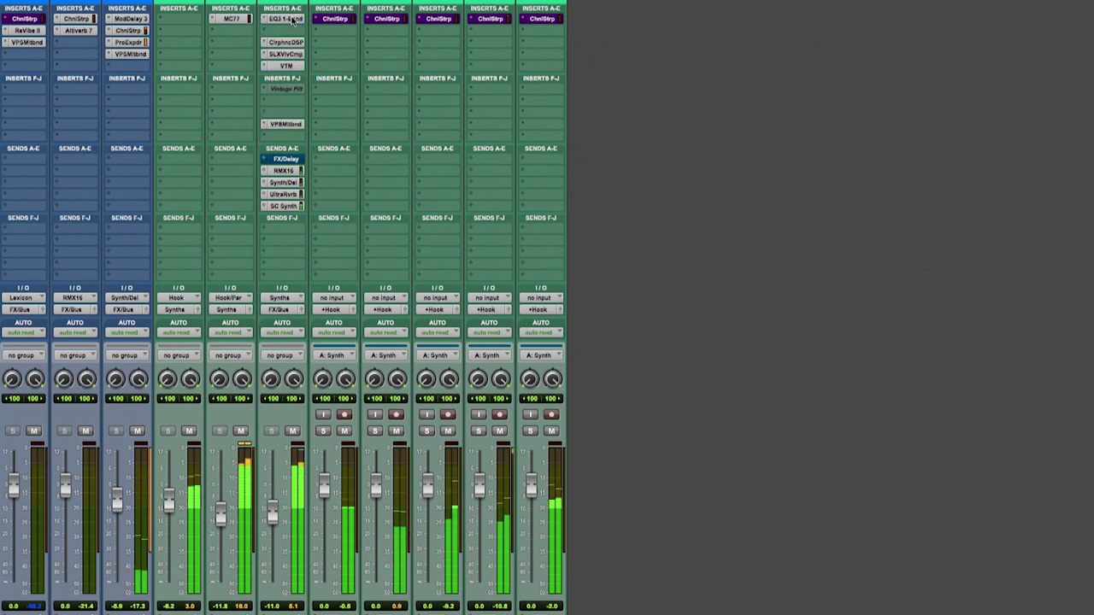
key("shift+a")
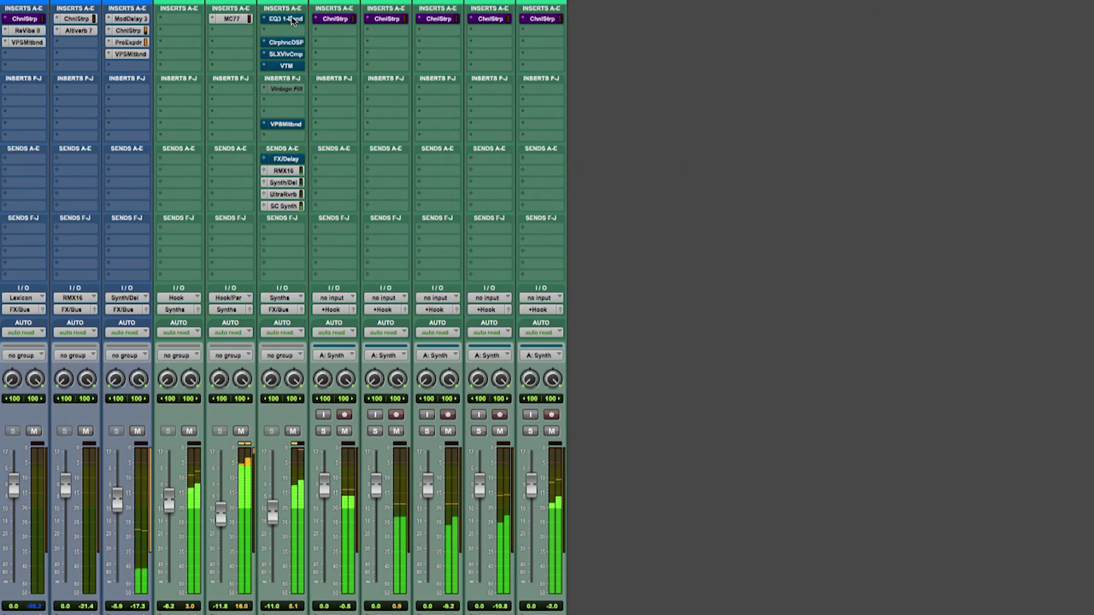
key("shift+a")
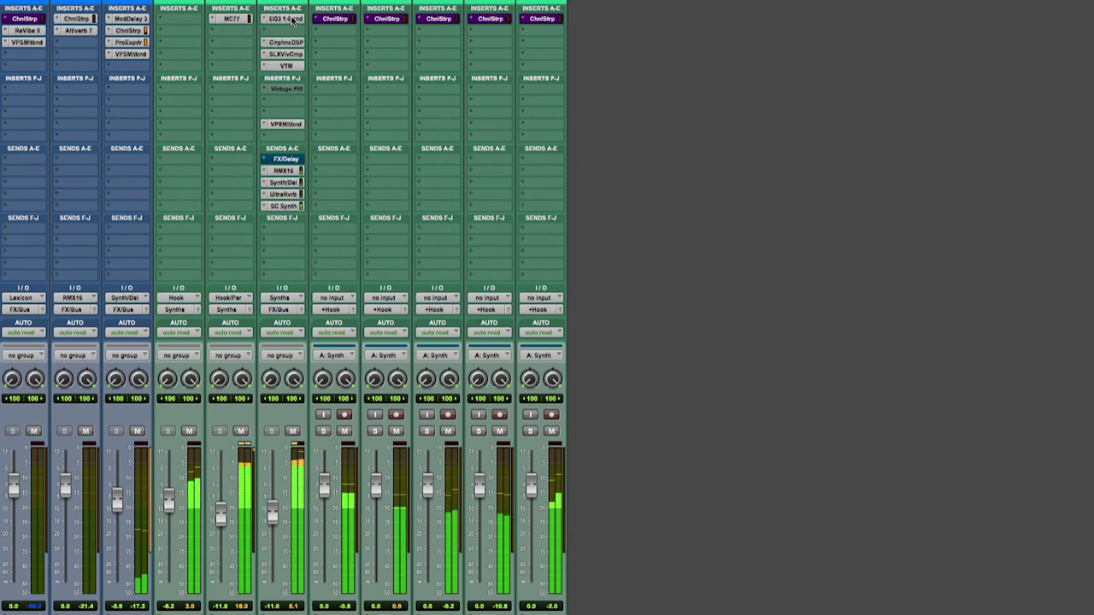